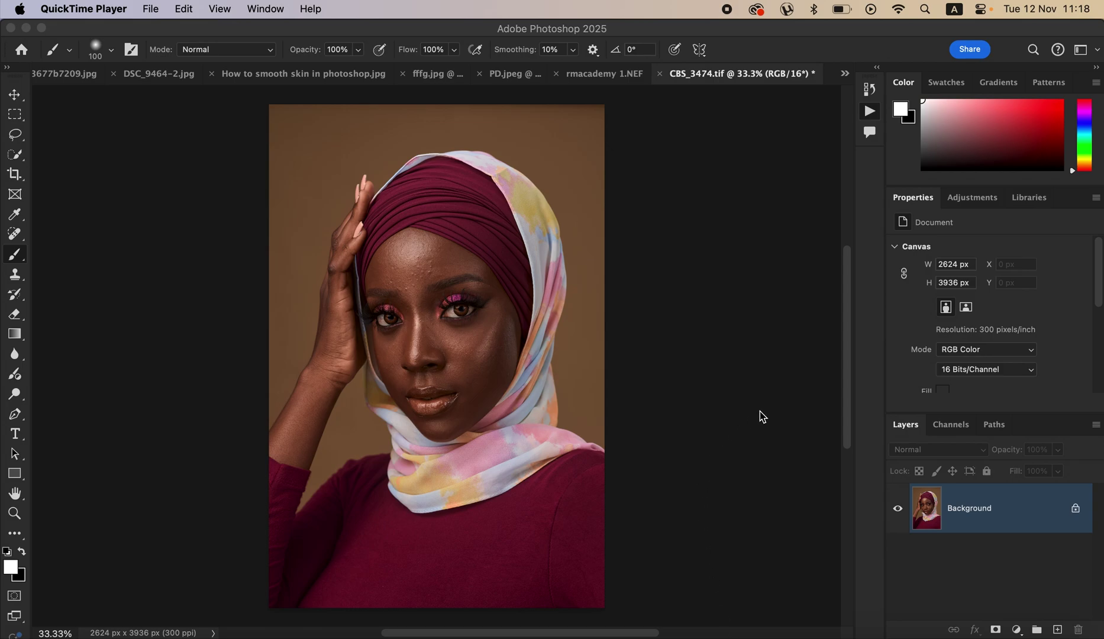
# Step: Bring Photoshop with the CBS_3474.tif portrait to the front and collapse the floating Actions panel
pyautogui.click(846, 402)
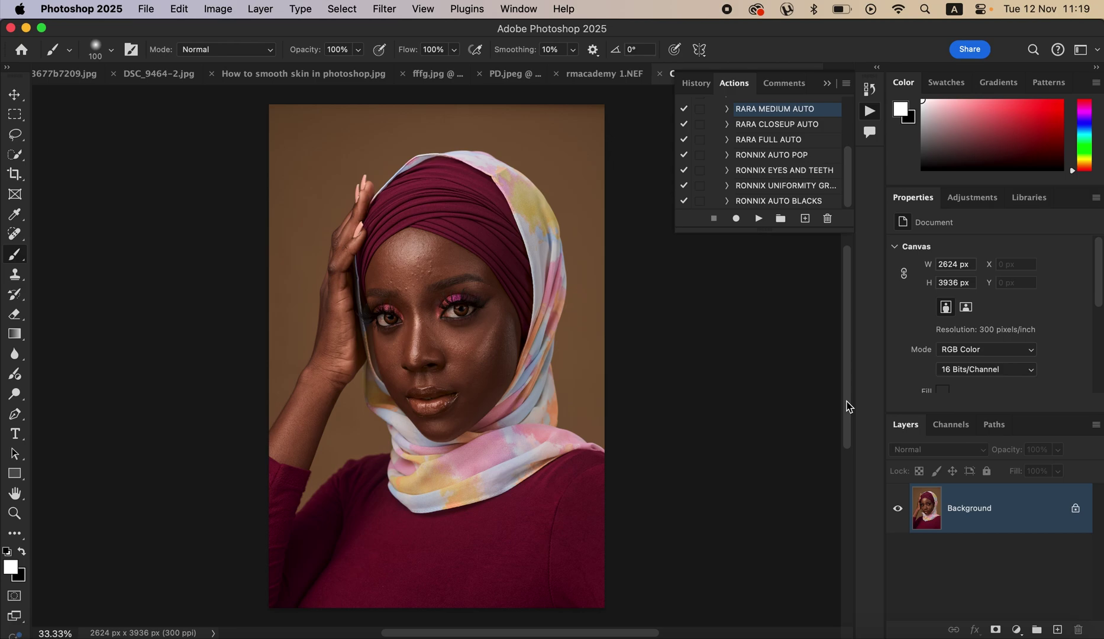
pyautogui.click(827, 84)
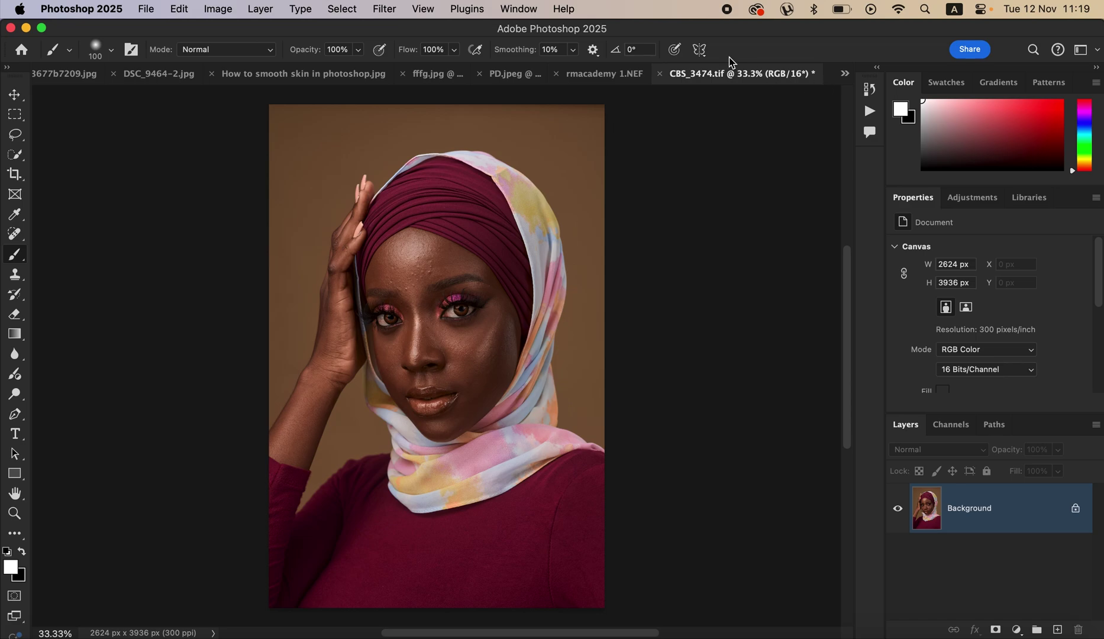
# Step: Show the Actions panel and load the RONNIX AUTO RETOUCH .atn action set from the Desktop
pyautogui.click(523, 10)
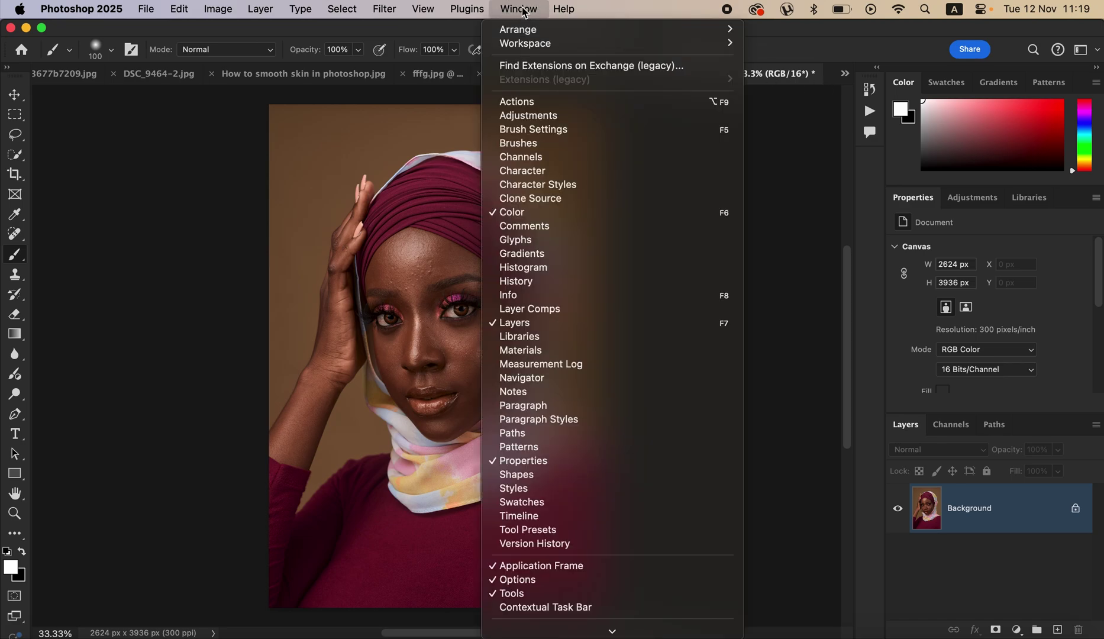
pyautogui.click(524, 101)
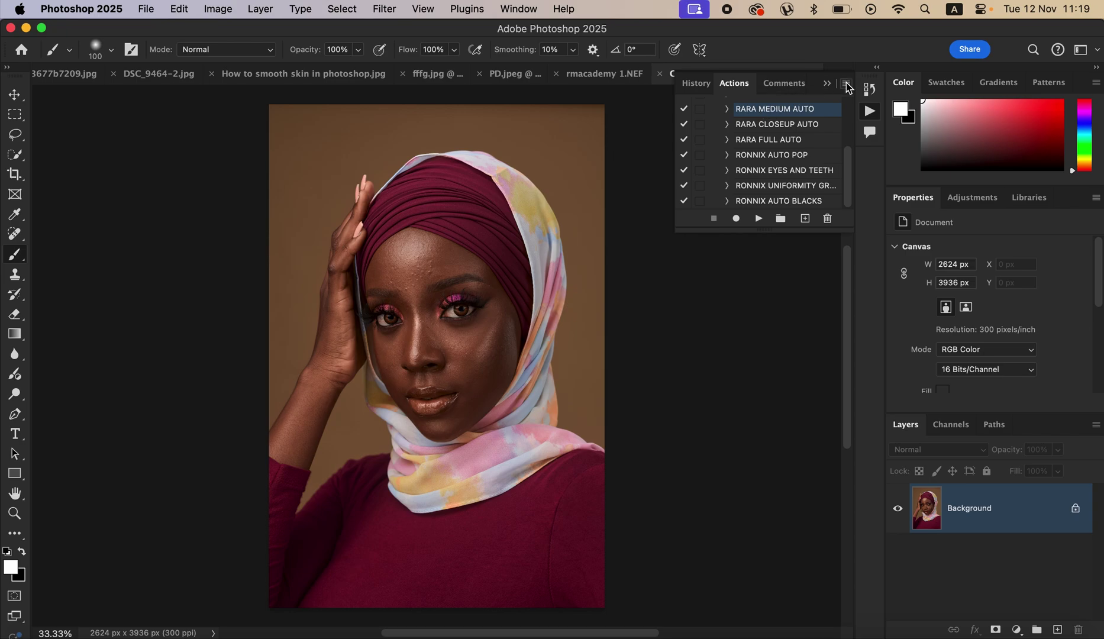
pyautogui.click(847, 86)
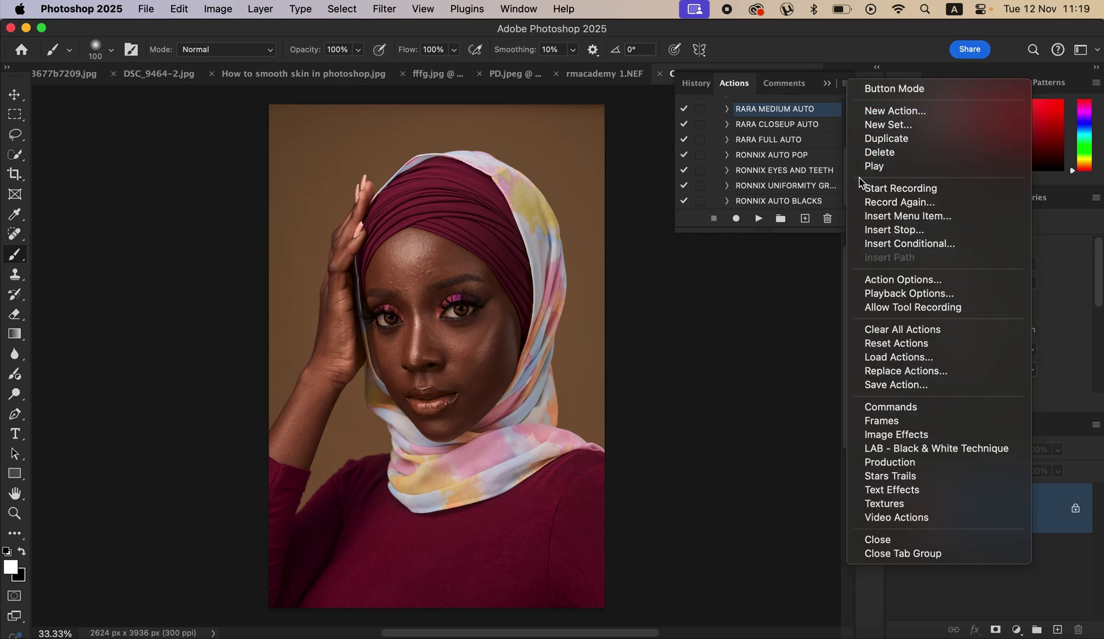
pyautogui.click(900, 358)
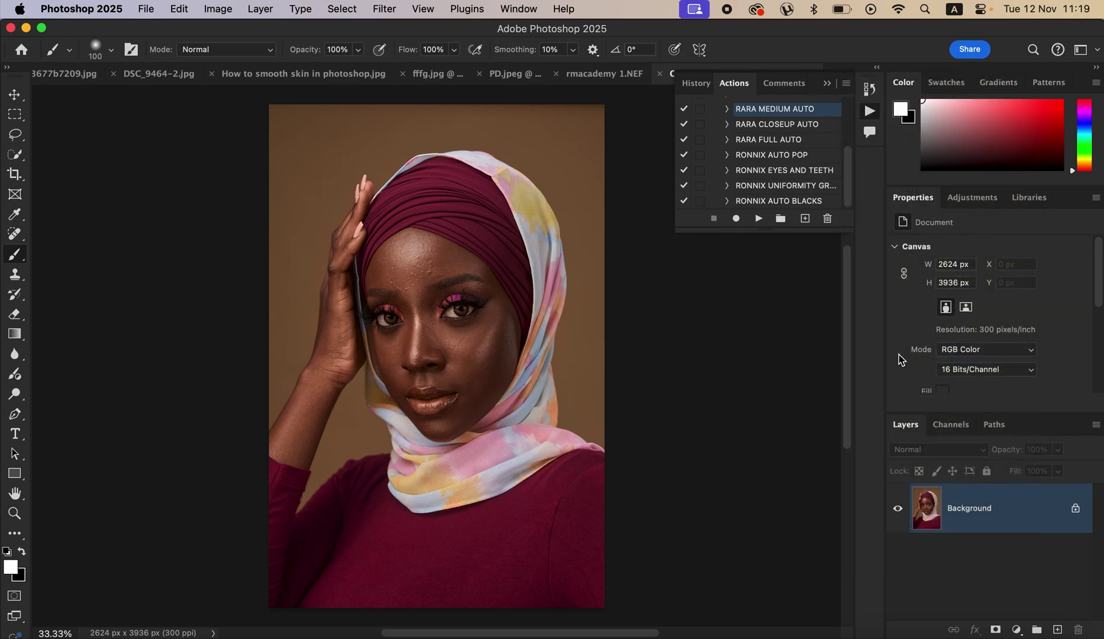
pyautogui.scroll(-5, 661, 298)
pyautogui.scroll(-10, 661, 298)
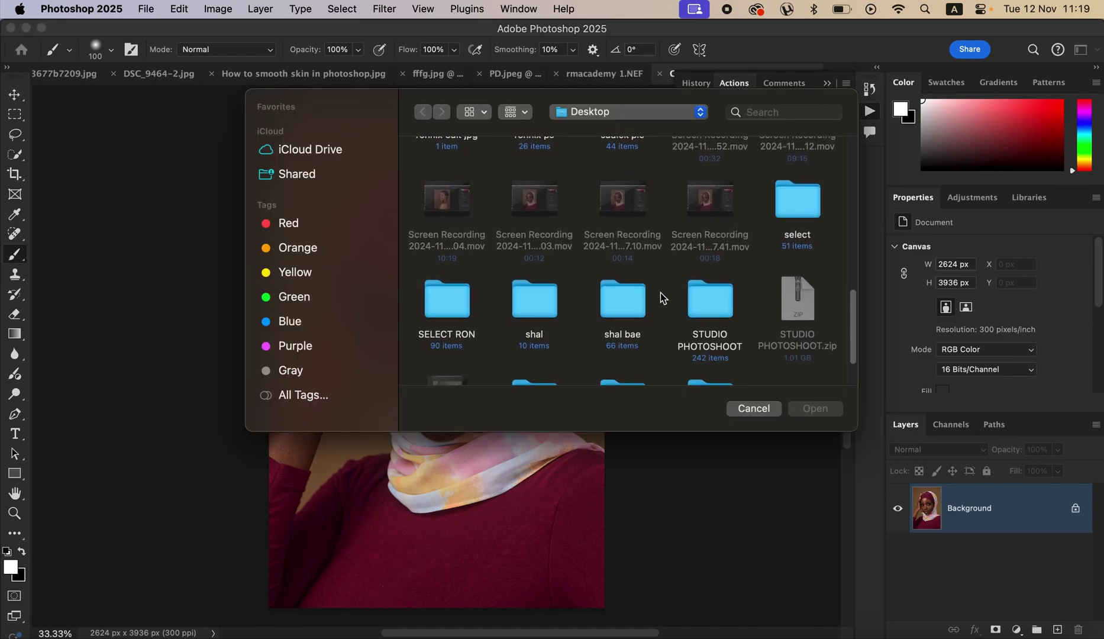
pyautogui.scroll(-3, 661, 298)
pyautogui.scroll(6, 661, 298)
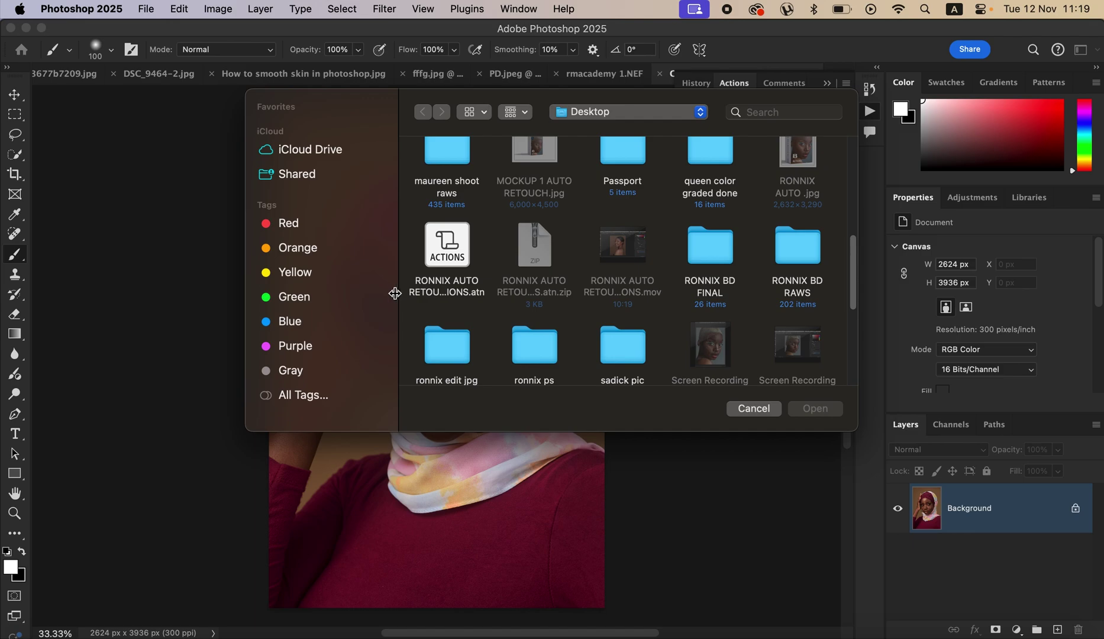
pyautogui.click(441, 266)
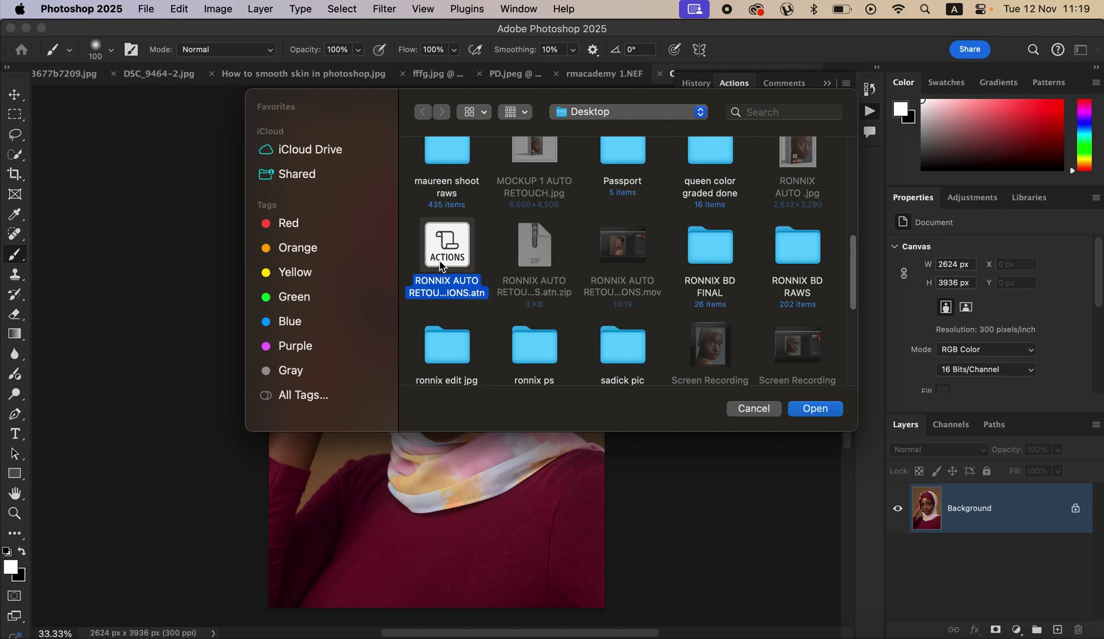
pyautogui.click(765, 417)
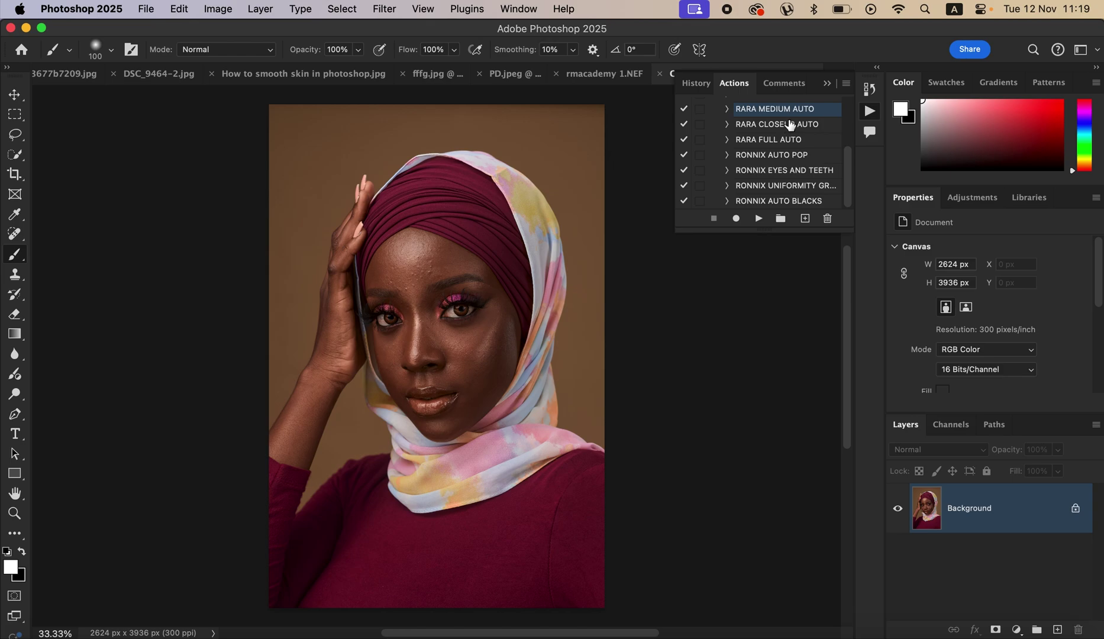
# Step: Play the RARA MEDIUM AUTO action, adding its black-masked group above Background
pyautogui.scroll(4, 792, 117)
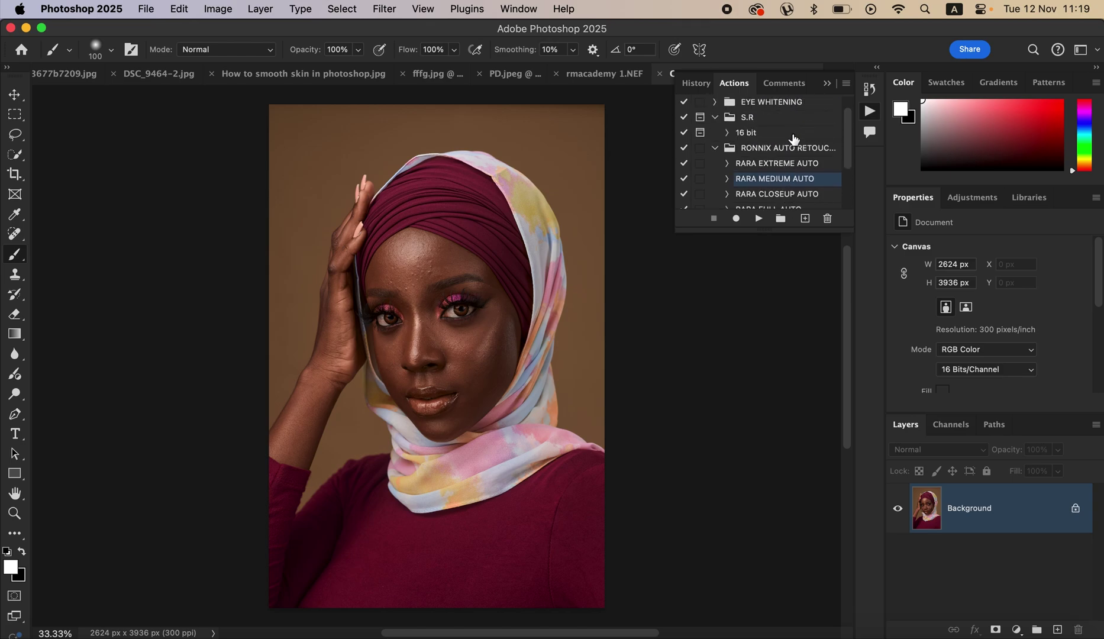
pyautogui.scroll(-3, 791, 174)
pyautogui.scroll(-1, 791, 174)
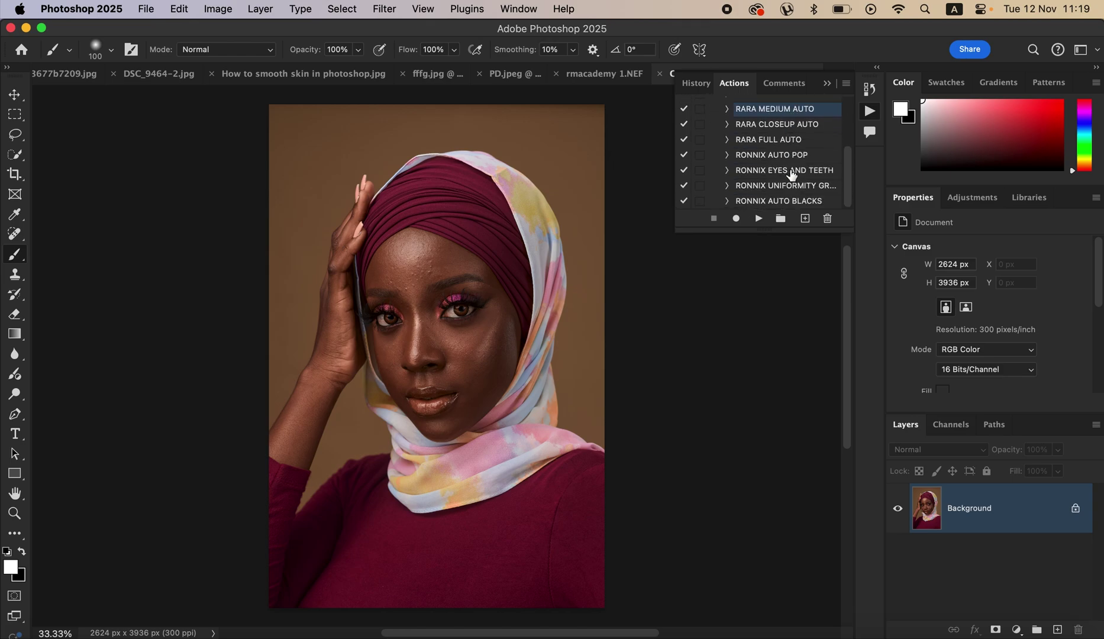
pyautogui.scroll(4, 805, 160)
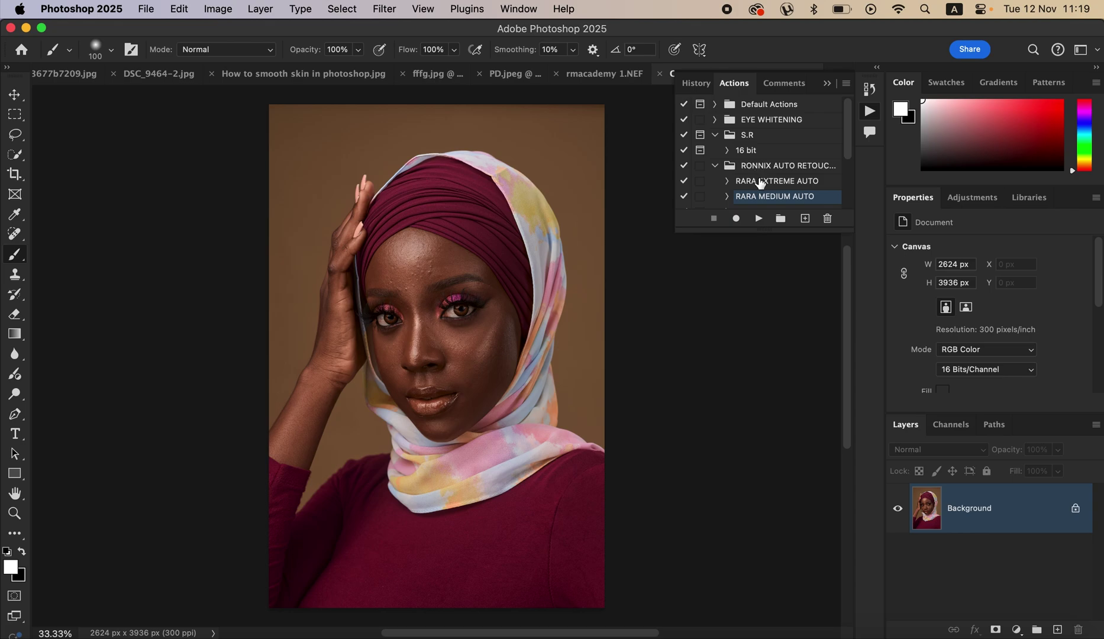
pyautogui.scroll(-3, 796, 195)
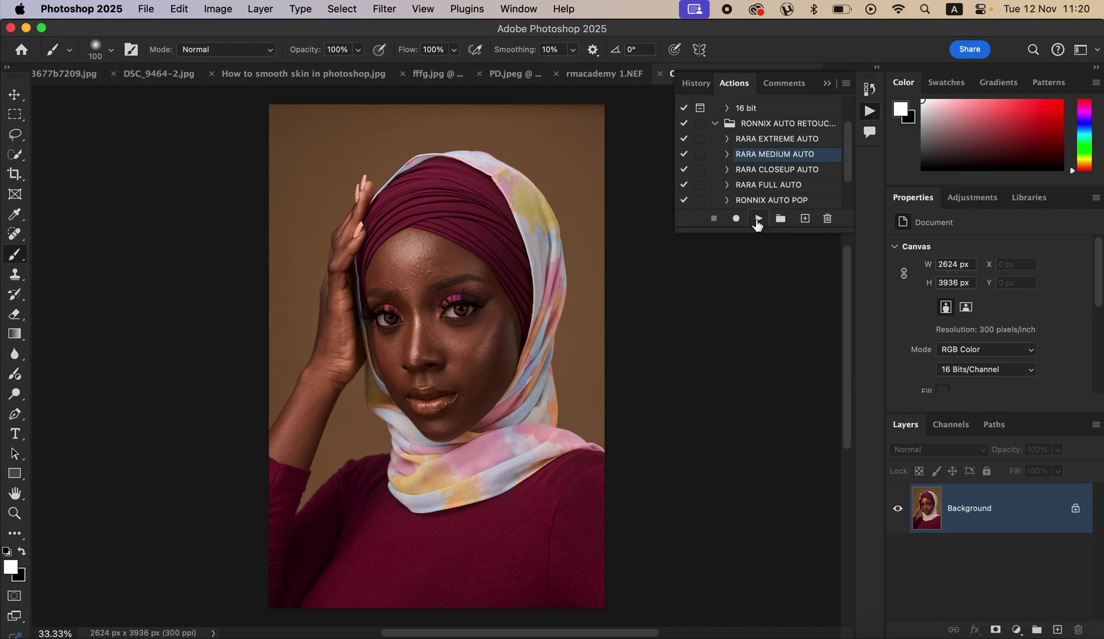
pyautogui.click(758, 219)
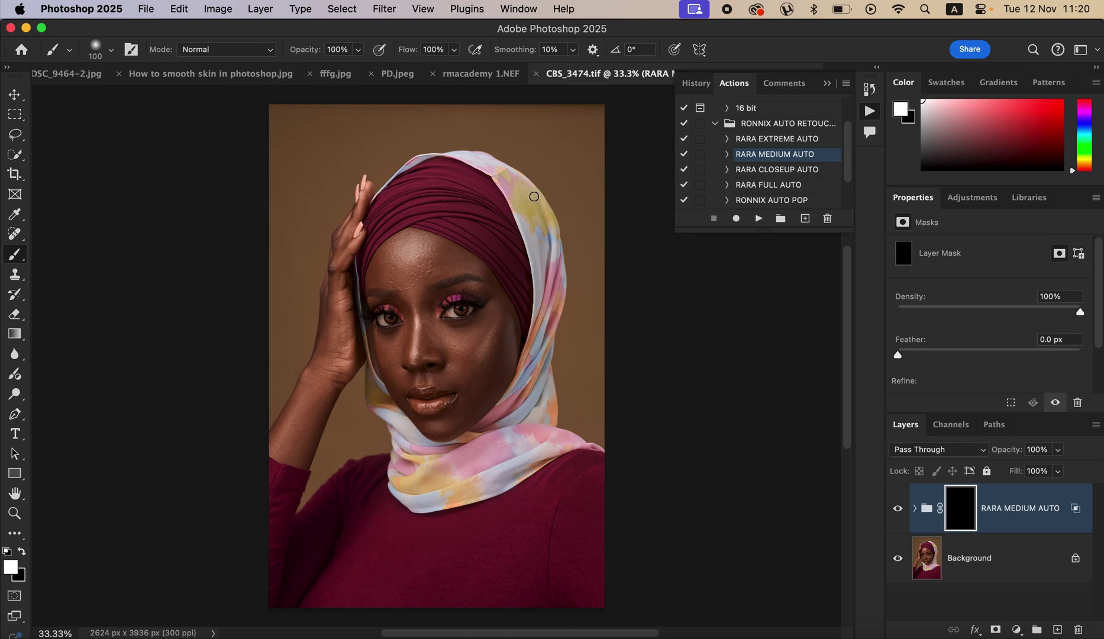
# Step: Paint white on the RARA MEDIUM AUTO mask over forehead, cheek and nose at brush sizes 400 and 175
pyautogui.press(']')
pyautogui.press(']')
pyautogui.press(']')
pyautogui.moveTo(415, 262)
pyautogui.mouseDown()
pyautogui.moveTo(402, 268)
pyautogui.moveTo(429, 260)
pyautogui.moveTo(412, 281)
pyautogui.mouseUp()
pyautogui.moveTo(504, 307)
pyautogui.mouseDown()
pyautogui.moveTo(488, 338)
pyautogui.moveTo(476, 338)
pyautogui.moveTo(491, 327)
pyautogui.moveTo(481, 365)
pyautogui.moveTo(473, 353)
pyautogui.moveTo(487, 356)
pyautogui.moveTo(495, 330)
pyautogui.moveTo(503, 343)
pyautogui.mouseUp()
pyautogui.press('[')
pyautogui.press('[')
pyautogui.press('[')
pyautogui.press('[')
pyautogui.press('[')
pyautogui.press('[')
pyautogui.moveTo(431, 313)
pyautogui.mouseDown()
pyautogui.moveTo(426, 343)
pyautogui.moveTo(445, 347)
pyautogui.moveTo(384, 344)
pyautogui.moveTo(398, 335)
pyautogui.moveTo(386, 348)
pyautogui.moveTo(394, 364)
pyautogui.moveTo(397, 337)
pyautogui.moveTo(398, 386)
pyautogui.moveTo(453, 378)
pyautogui.moveTo(468, 392)
pyautogui.moveTo(455, 423)
pyautogui.moveTo(432, 427)
pyautogui.moveTo(463, 396)
pyautogui.moveTo(445, 379)
pyautogui.moveTo(457, 377)
pyautogui.moveTo(428, 249)
pyautogui.moveTo(477, 275)
pyautogui.mouseUp()
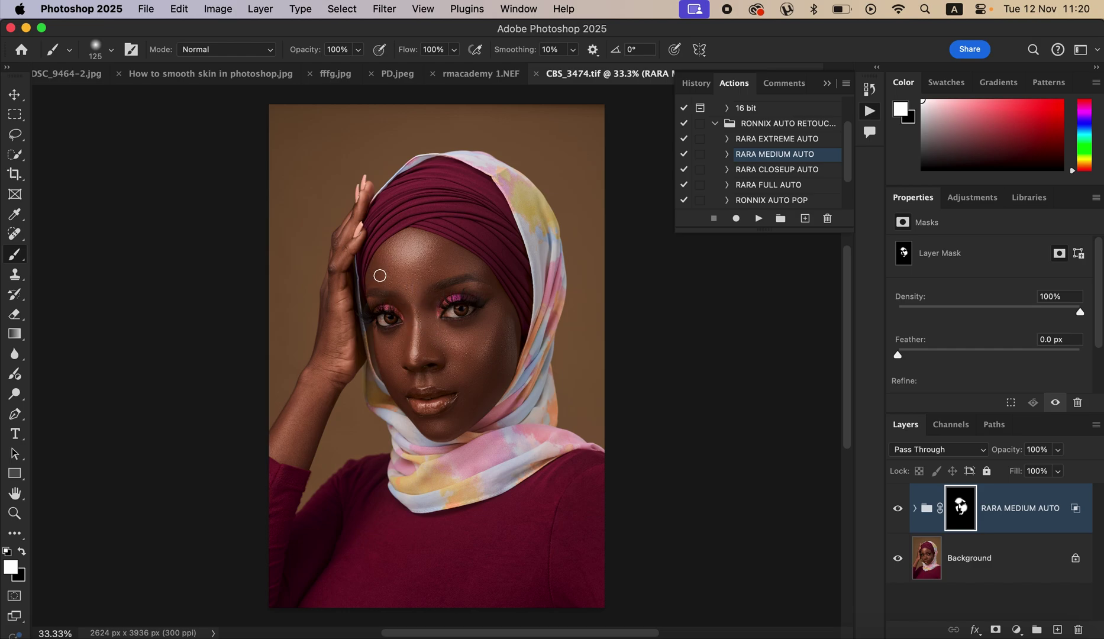
# Step: Reveal the retouch under the right eye, on the left cheek and on the hand at size 150
pyautogui.moveTo(468, 345)
pyautogui.mouseDown()
pyautogui.moveTo(491, 317)
pyautogui.moveTo(468, 271)
pyautogui.moveTo(431, 257)
pyautogui.moveTo(400, 290)
pyautogui.moveTo(379, 267)
pyautogui.moveTo(435, 242)
pyautogui.moveTo(443, 251)
pyautogui.mouseUp()
pyautogui.moveTo(391, 365); pyautogui.dragTo(379, 355)
pyautogui.press(']')
pyautogui.moveTo(341, 330)
pyautogui.mouseDown()
pyautogui.moveTo(288, 448)
pyautogui.moveTo(308, 419)
pyautogui.moveTo(279, 449)
pyautogui.moveTo(306, 418)
pyautogui.moveTo(344, 330)
pyautogui.moveTo(337, 308)
pyautogui.moveTo(338, 331)
pyautogui.mouseUp()
pyautogui.click(455, 53)
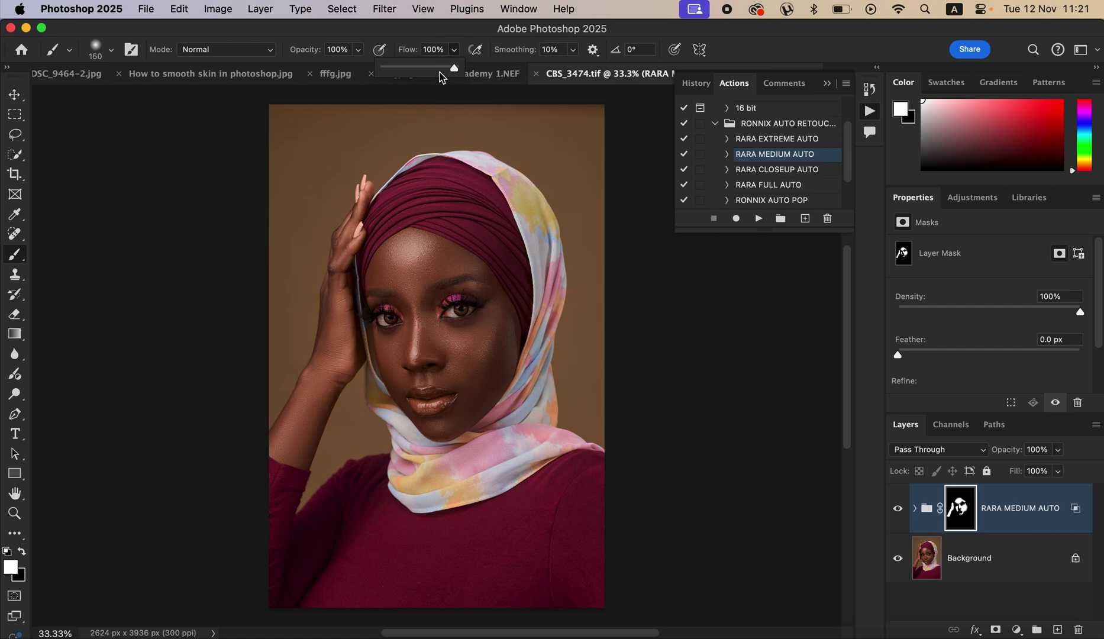
# Step: At 25% brush flow, softly paint the nose and redo the hand stroke more gently
pyautogui.moveTo(414, 67); pyautogui.dragTo(402, 75)
pyautogui.moveTo(415, 319)
pyautogui.mouseDown()
pyautogui.moveTo(415, 350)
pyautogui.moveTo(418, 304)
pyautogui.mouseUp()
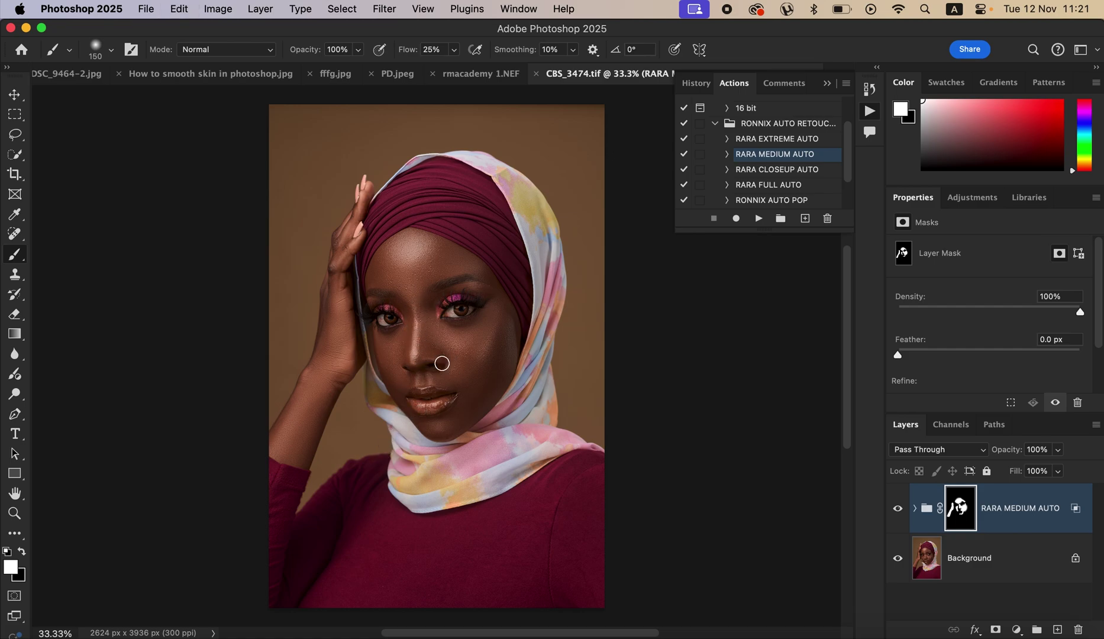
pyautogui.press('super+z')
pyautogui.moveTo(322, 385)
pyautogui.mouseDown()
pyautogui.moveTo(340, 351)
pyautogui.moveTo(329, 360)
pyautogui.moveTo(330, 329)
pyautogui.moveTo(290, 444)
pyautogui.moveTo(296, 455)
pyautogui.moveTo(311, 420)
pyautogui.moveTo(284, 445)
pyautogui.moveTo(317, 367)
pyautogui.mouseUp()
# Step: Blend the retouch over the fingers with a size-70 brush, then drop the flow to 8%
pyautogui.press('[')
pyautogui.press('[')
pyautogui.press('[')
pyautogui.press('[')
pyautogui.press('[')
pyautogui.moveTo(336, 272)
pyautogui.mouseDown()
pyautogui.moveTo(339, 260)
pyautogui.moveTo(332, 299)
pyautogui.moveTo(348, 226)
pyautogui.moveTo(337, 238)
pyautogui.moveTo(330, 321)
pyautogui.mouseUp()
pyautogui.click(453, 55)
pyautogui.moveTo(454, 66); pyautogui.dragTo(443, 70)
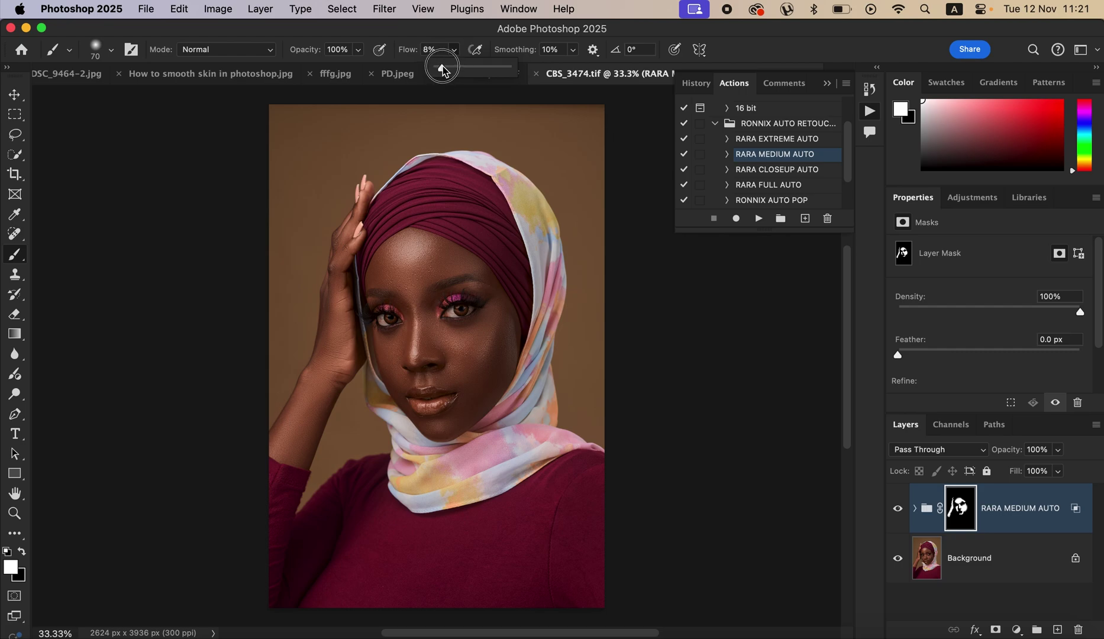
pyautogui.click(418, 336)
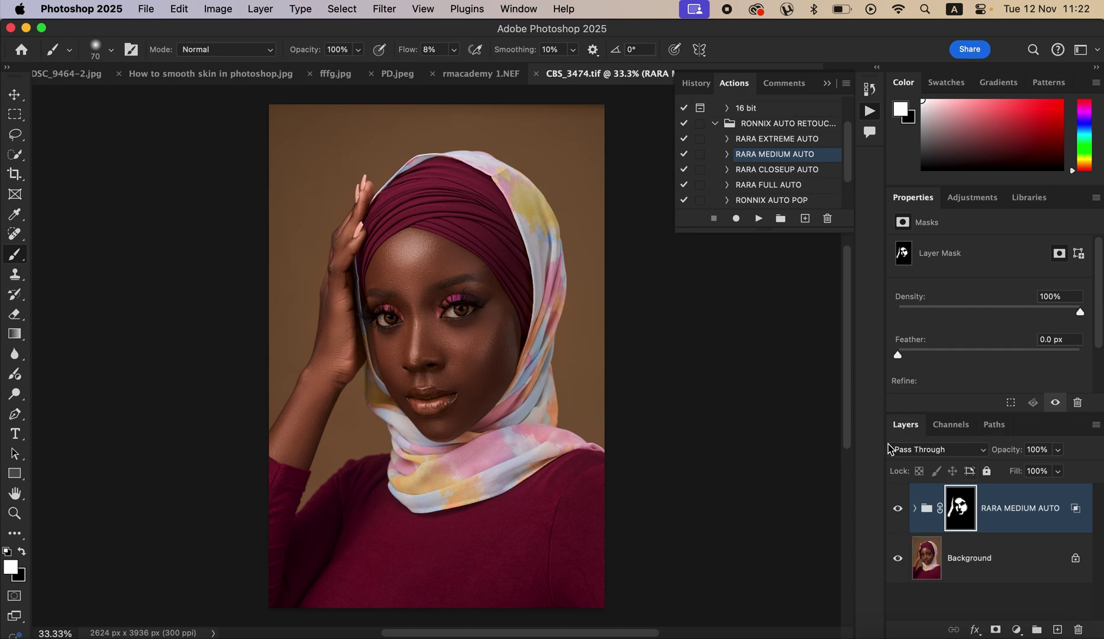
pyautogui.click(898, 510)
# Step: Zoom to 50% and toggle the RARA MEDIUM AUTO group on and off to check the forehead
pyautogui.click(898, 510)
pyautogui.click(898, 510)
pyautogui.click(898, 510)
pyautogui.press('super+equal')
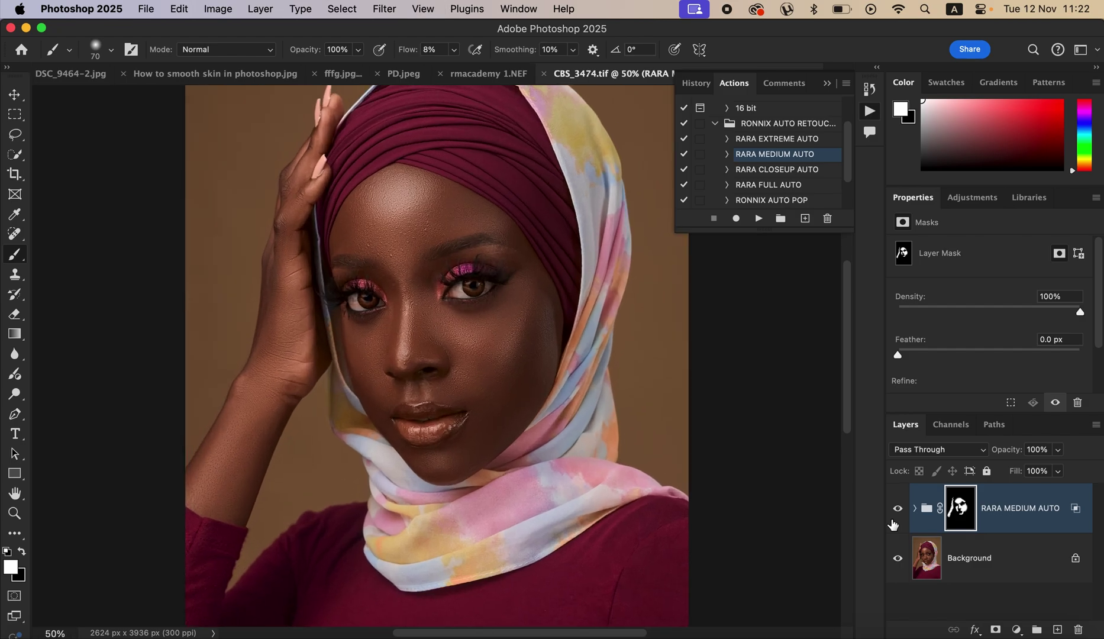
pyautogui.click(899, 512)
pyautogui.click(899, 512)
pyautogui.click(899, 512)
pyautogui.click(898, 511)
# Step: Paint out the forehead wrap in black, repaint the forehead at 100% flow, and compare again
pyautogui.click(22, 553)
pyautogui.moveTo(486, 243); pyautogui.dragTo(499, 243)
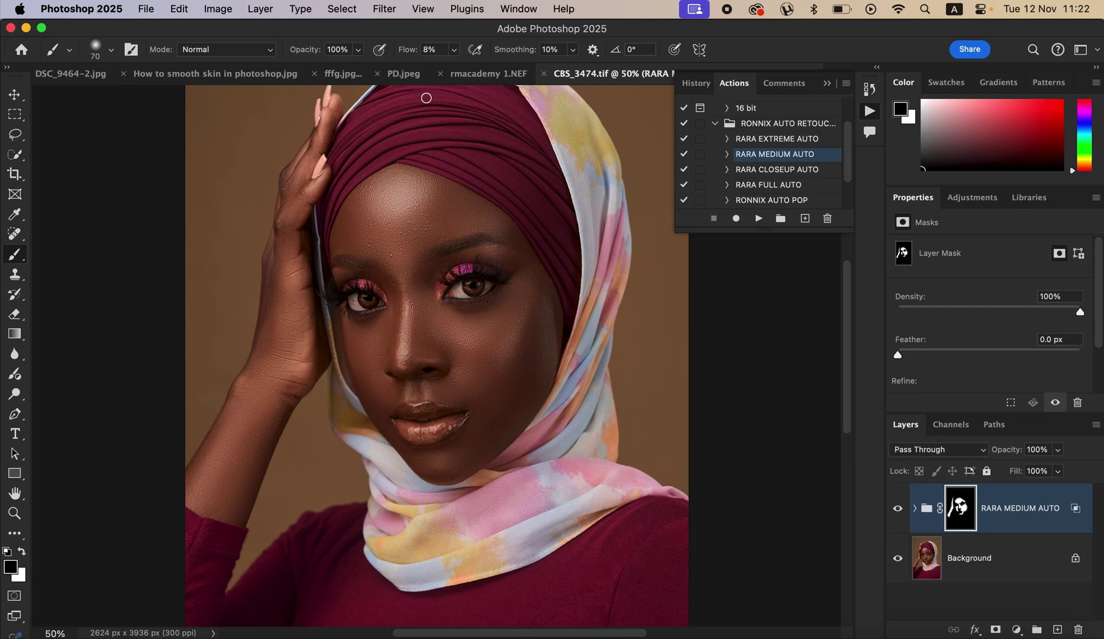
pyautogui.click(454, 49)
pyautogui.moveTo(453, 68); pyautogui.dragTo(520, 68)
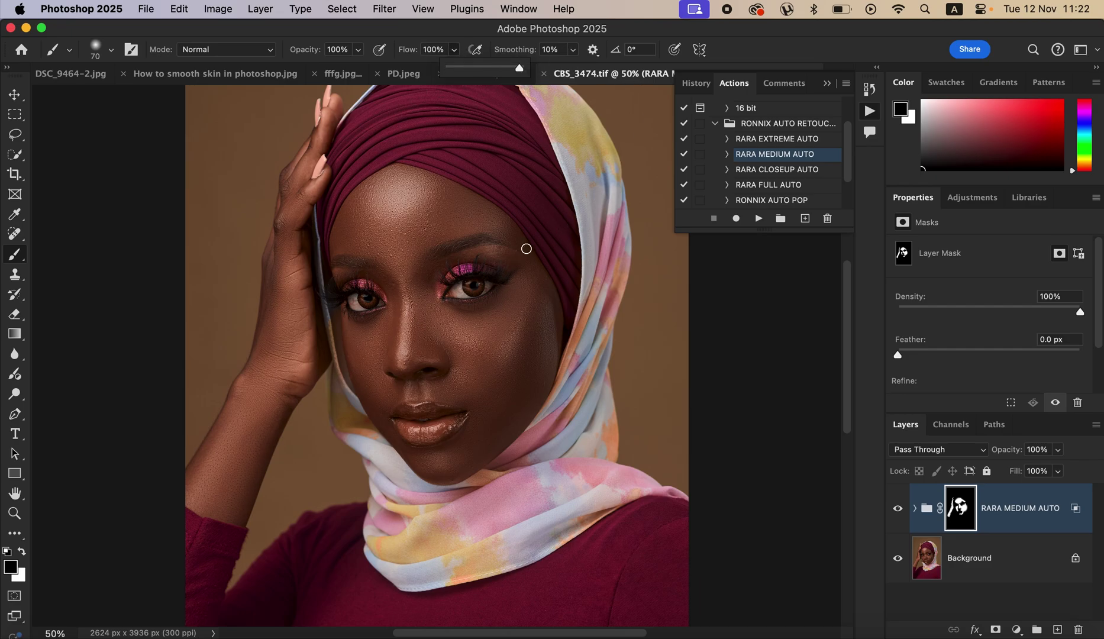
pyautogui.moveTo(485, 244)
pyautogui.mouseDown()
pyautogui.moveTo(503, 243)
pyautogui.moveTo(455, 255)
pyautogui.mouseUp()
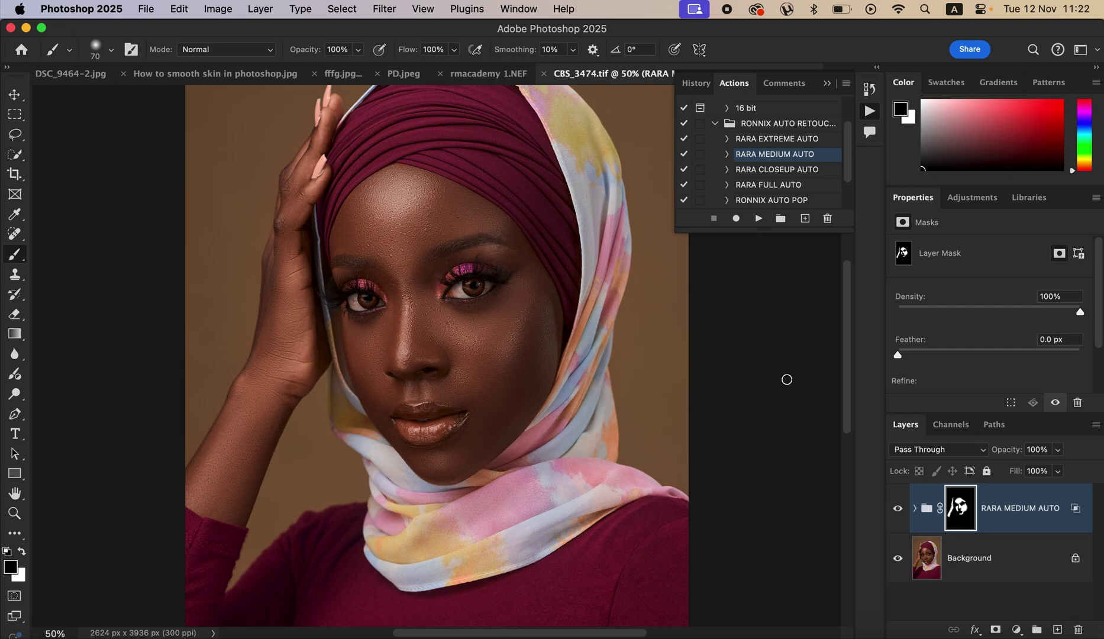
pyautogui.click(898, 509)
pyautogui.click(898, 508)
pyautogui.click(898, 508)
pyautogui.click(899, 508)
# Step: Run the RONNIX AUTO POP action and toggle its group to compare the pop effect
pyautogui.scroll(-1, 850, 173)
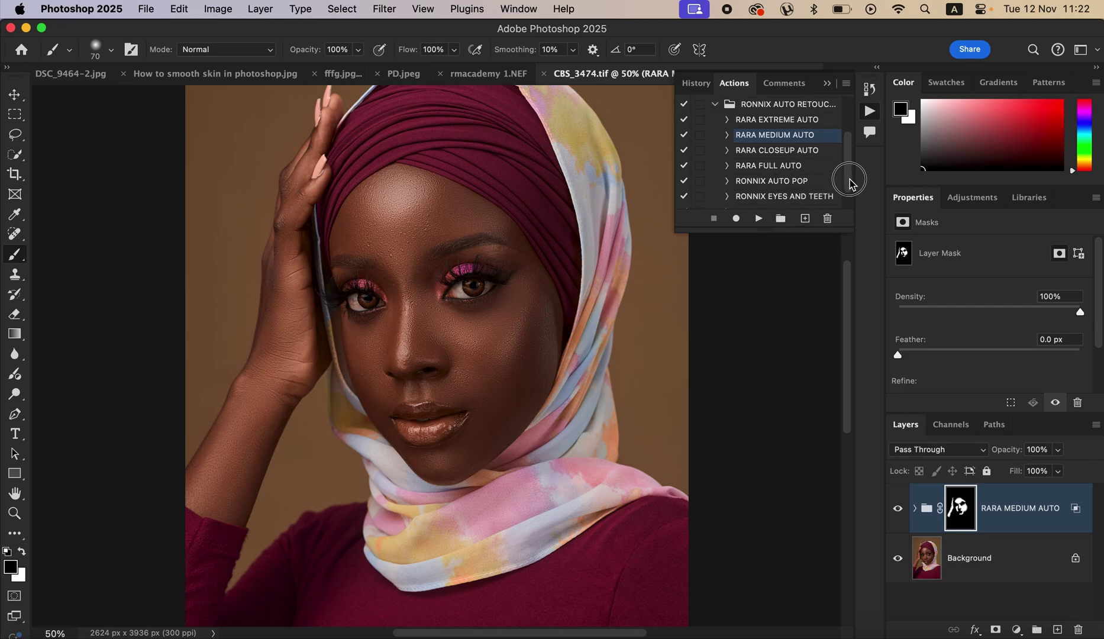
pyautogui.click(778, 182)
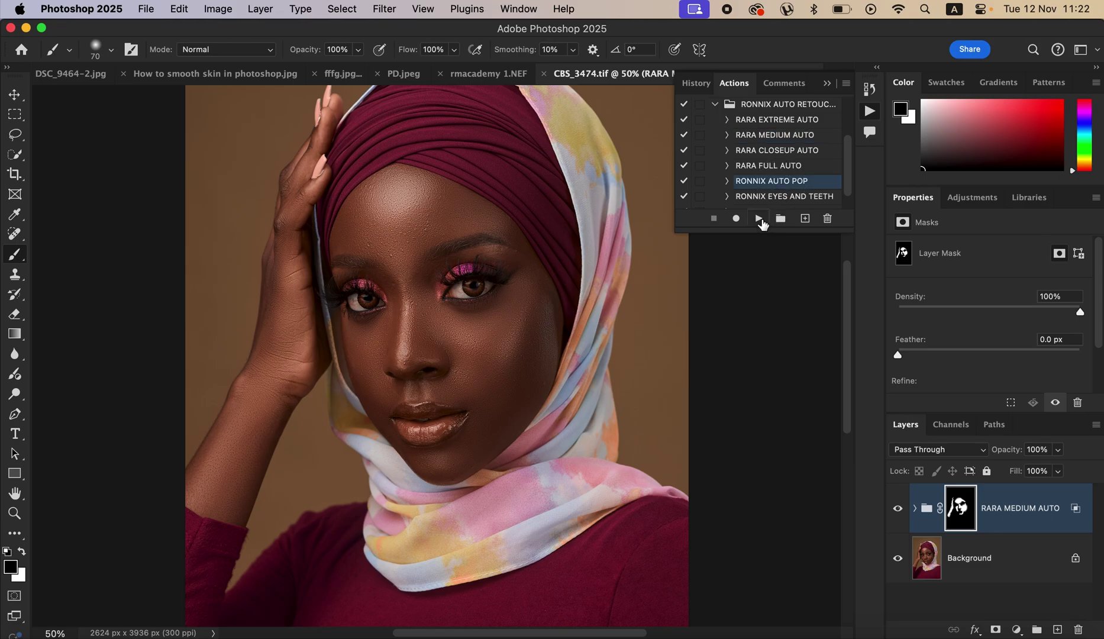
pyautogui.click(758, 219)
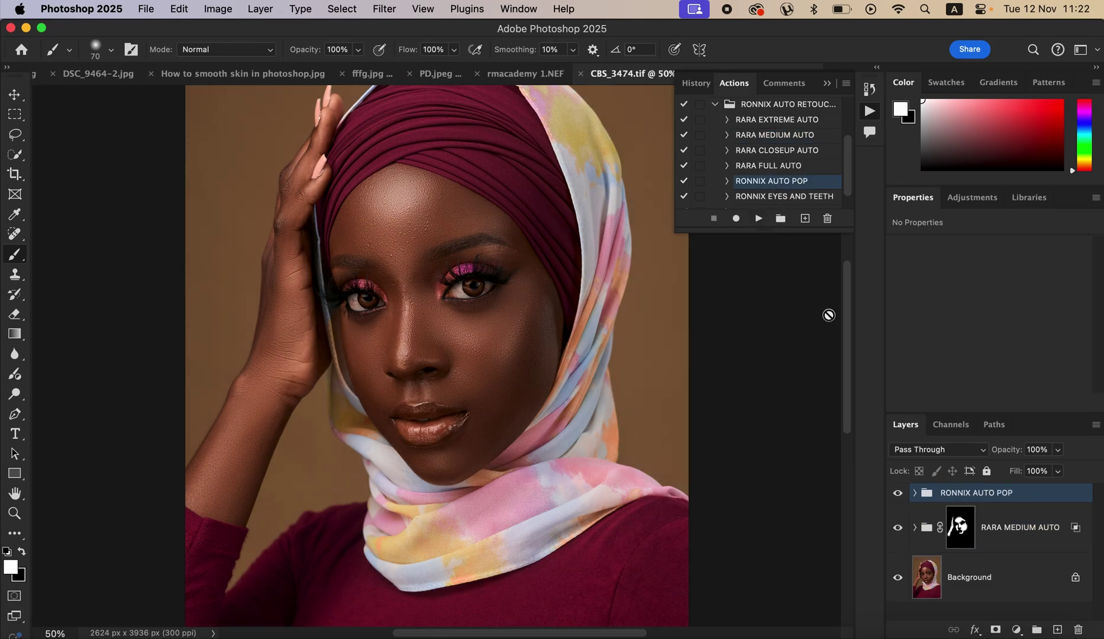
pyautogui.click(896, 498)
pyautogui.click(898, 498)
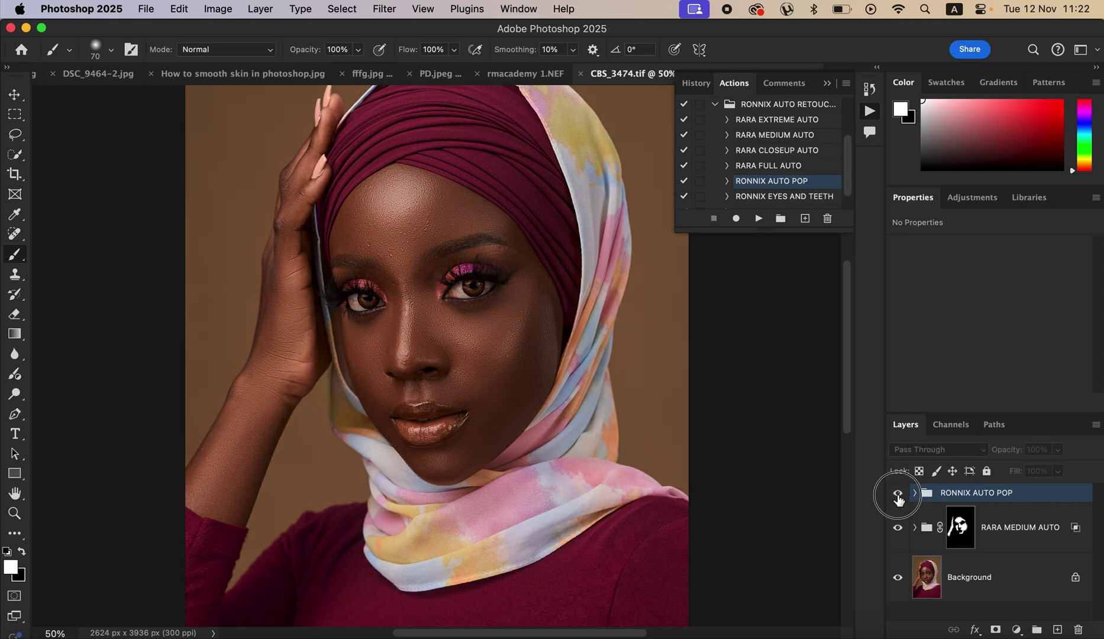
pyautogui.click(899, 499)
pyautogui.click(899, 499)
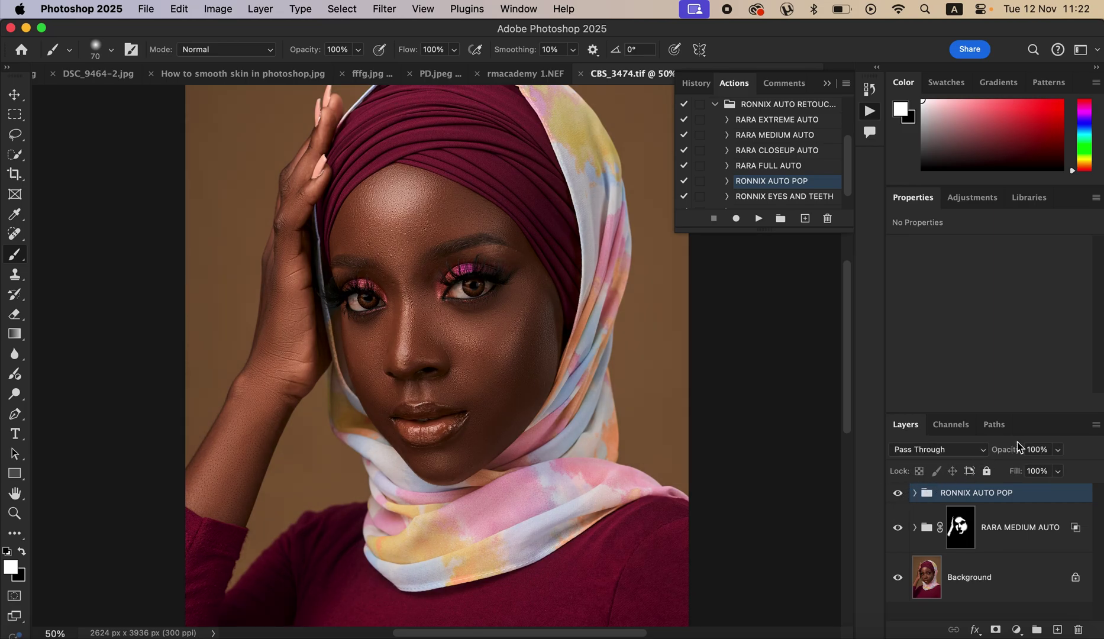
# Step: Lower the RONNIX AUTO POP group's opacity to 34%
pyautogui.click(1059, 451)
pyautogui.moveTo(1058, 467); pyautogui.dragTo(1012, 472)
pyautogui.click(898, 501)
pyautogui.scroll(-2, 847, 177)
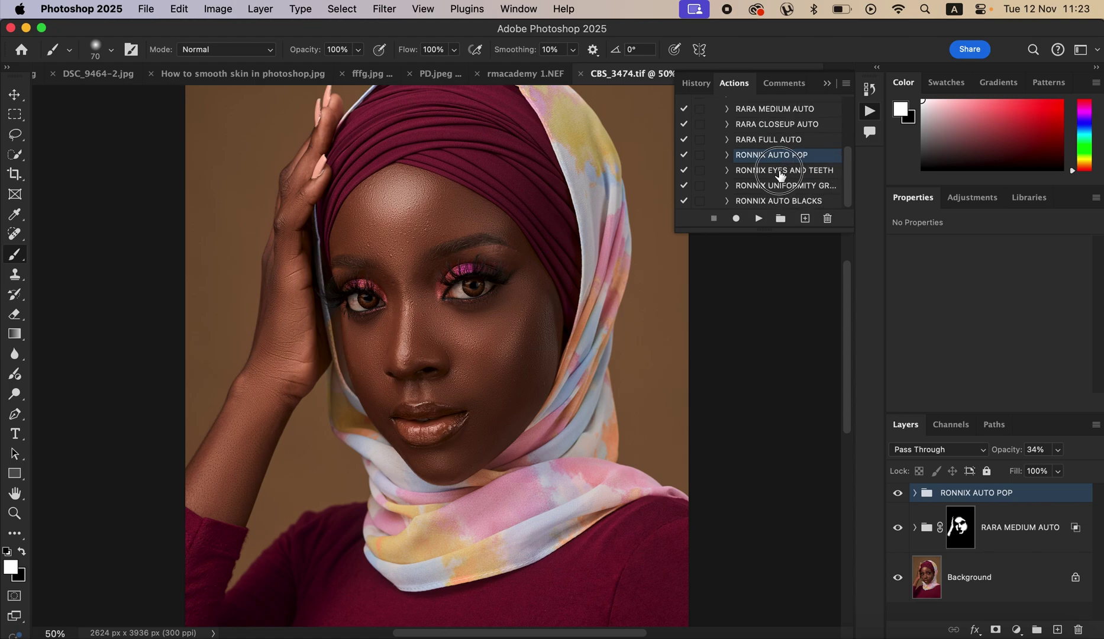
# Step: Run RONNIX EYES AND TEETH and paint its Hue/Saturation mask over the right iris only
pyautogui.click(777, 172)
pyautogui.click(758, 220)
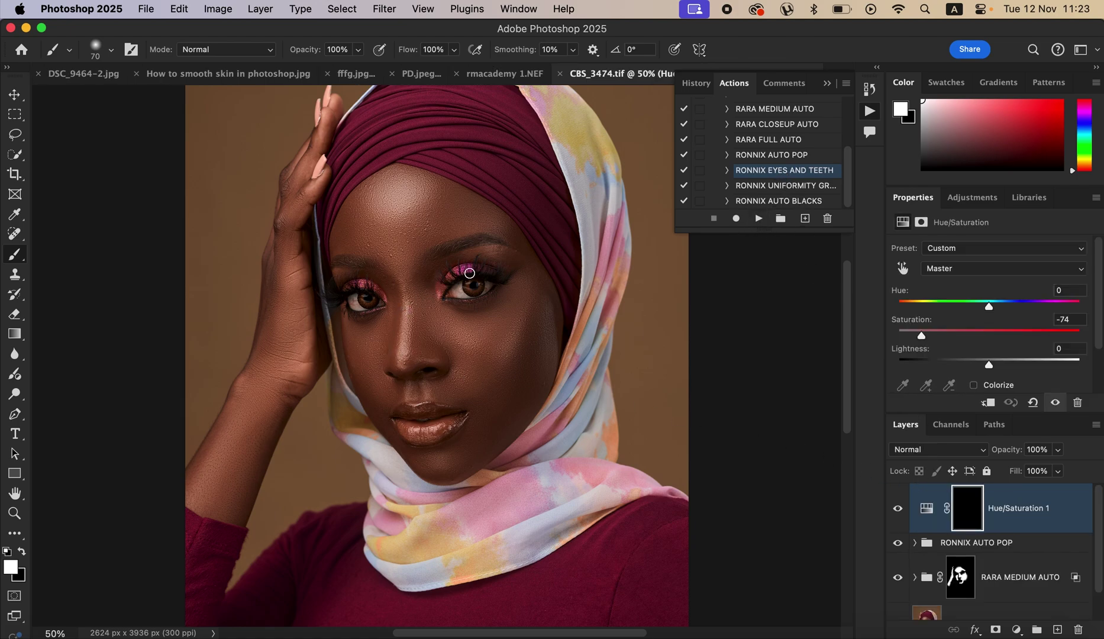
pyautogui.moveTo(461, 285)
pyautogui.mouseDown()
pyautogui.moveTo(459, 298)
pyautogui.moveTo(488, 289)
pyautogui.moveTo(473, 289)
pyautogui.mouseUp()
pyautogui.moveTo(364, 310)
pyautogui.mouseDown()
pyautogui.moveTo(353, 296)
pyautogui.moveTo(356, 308)
pyautogui.moveTo(369, 302)
pyautogui.mouseUp()
pyautogui.press('cmd+z')
pyautogui.click(898, 509)
pyautogui.click(897, 508)
# Step: Set Hue/Saturation 1 to 76% opacity, try a lower RARA MEDIUM AUTO opacity, and run RONNIX AUTO BLACKS
pyautogui.click(1057, 450)
pyautogui.moveTo(1058, 468); pyautogui.dragTo(1040, 470)
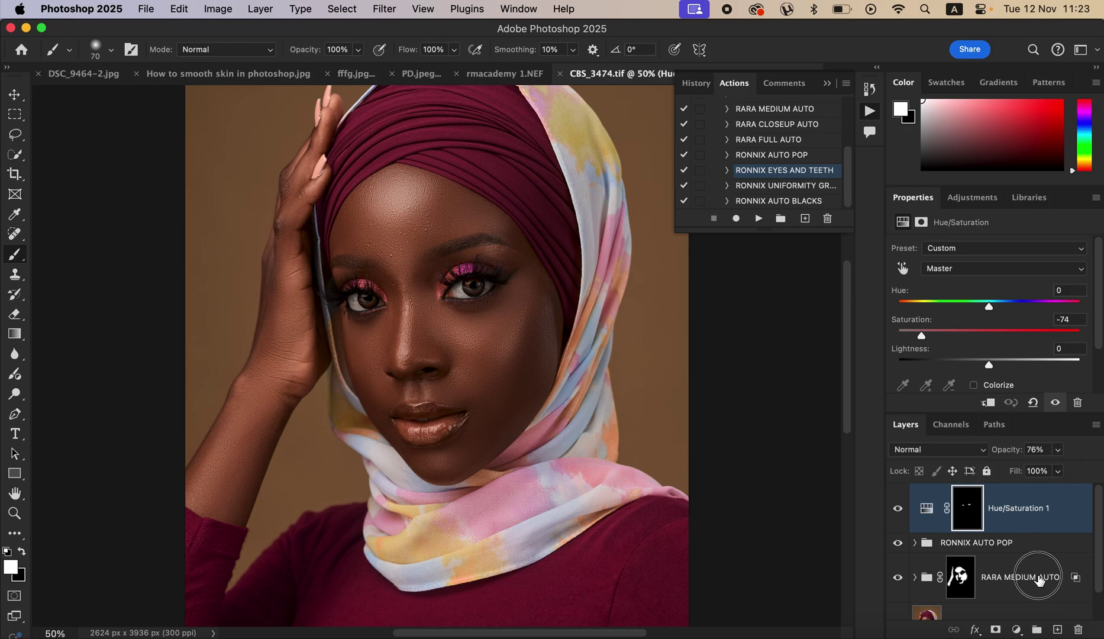
pyautogui.click(1035, 576)
pyautogui.click(1058, 454)
pyautogui.moveTo(1060, 467)
pyautogui.mouseDown()
pyautogui.moveTo(1043, 473)
pyautogui.moveTo(1066, 469)
pyautogui.mouseUp()
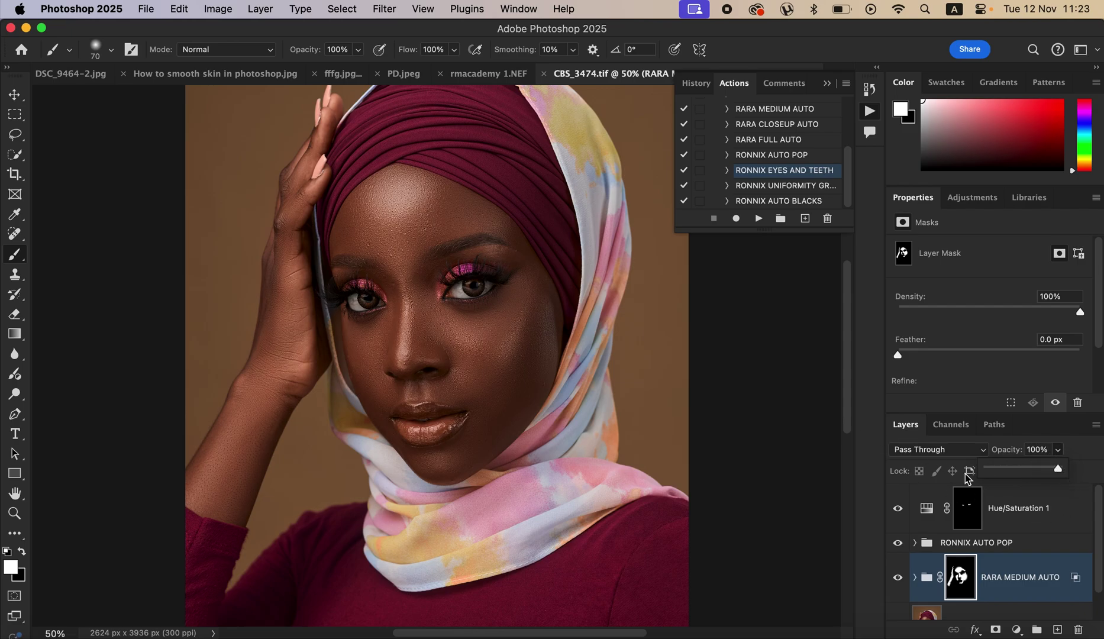
pyautogui.click(790, 202)
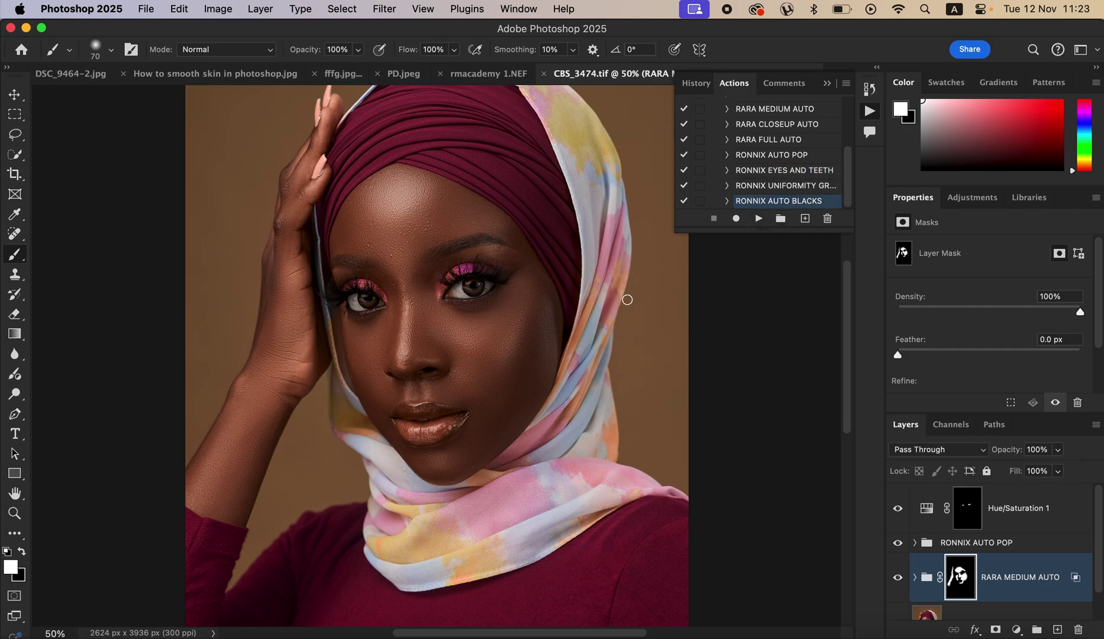
pyautogui.click(759, 223)
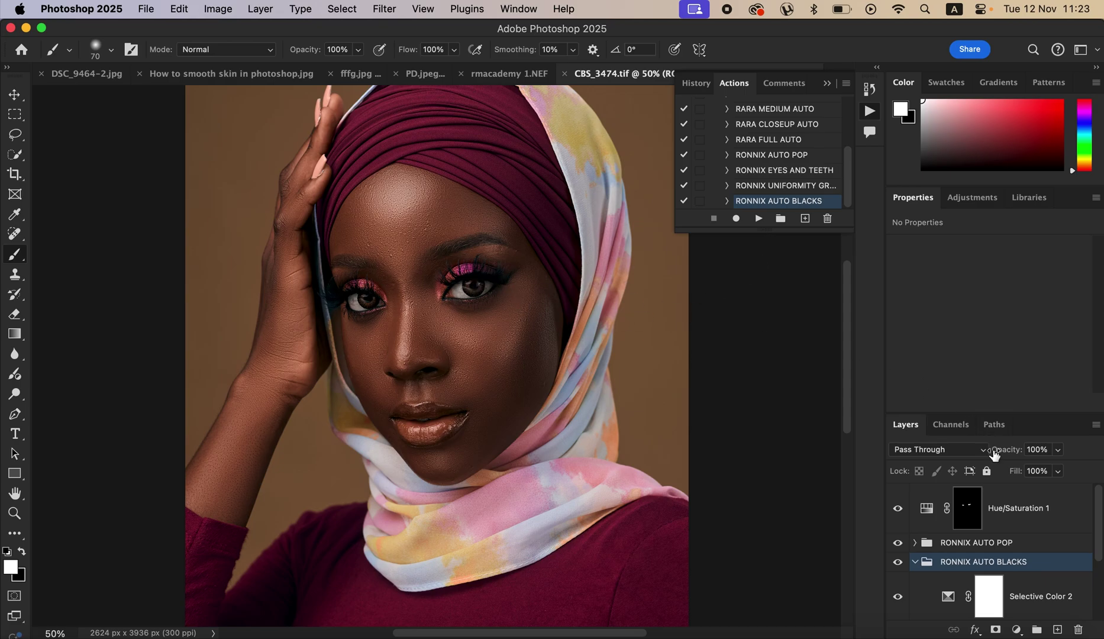
# Step: Fade the RONNIX AUTO BLACKS group to 13% opacity and collapse it in the Layers panel
pyautogui.moveTo(1058, 453); pyautogui.dragTo(1000, 474)
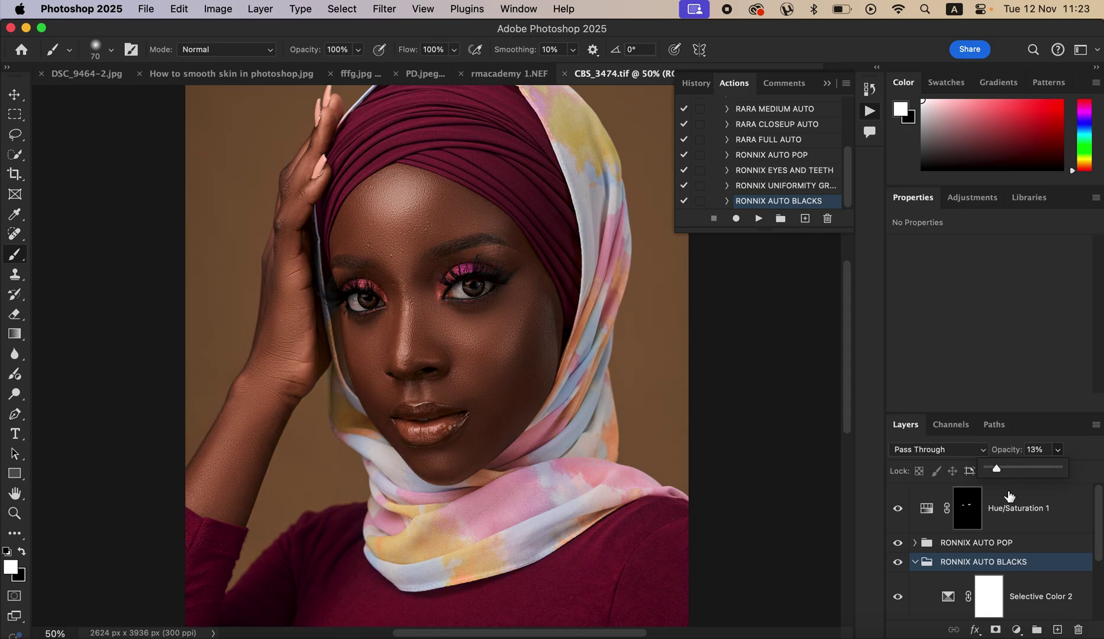
pyautogui.click(915, 562)
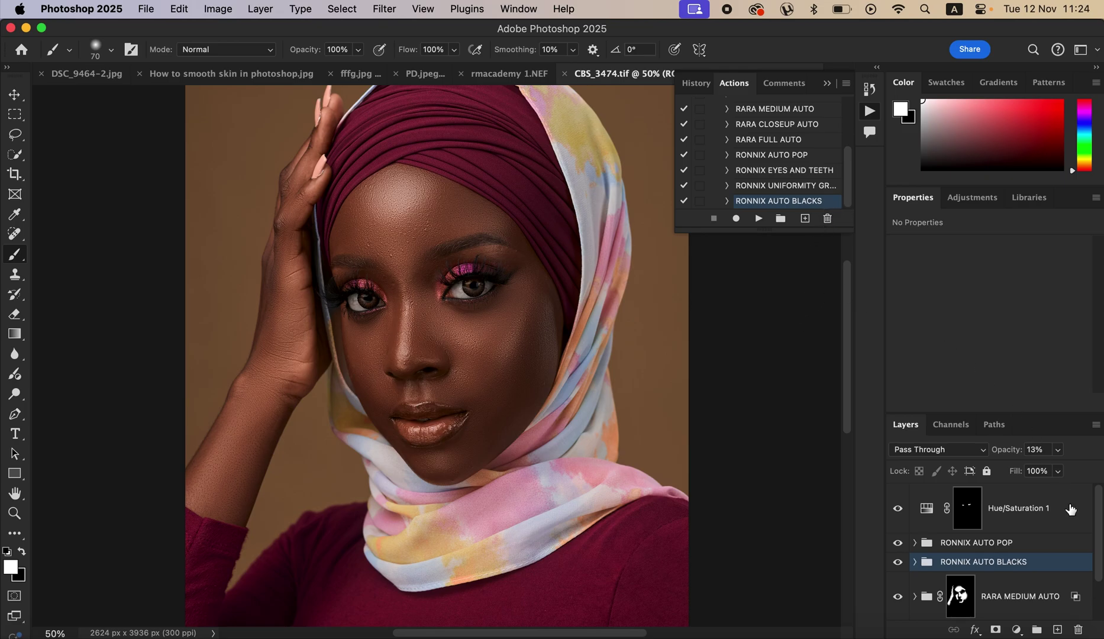
# Step: With Hue/Saturation 1 selected, play RONNIX UNIFORMITY GRADE, then hide the new Color-mode Gradient Map 1
pyautogui.click(1072, 510)
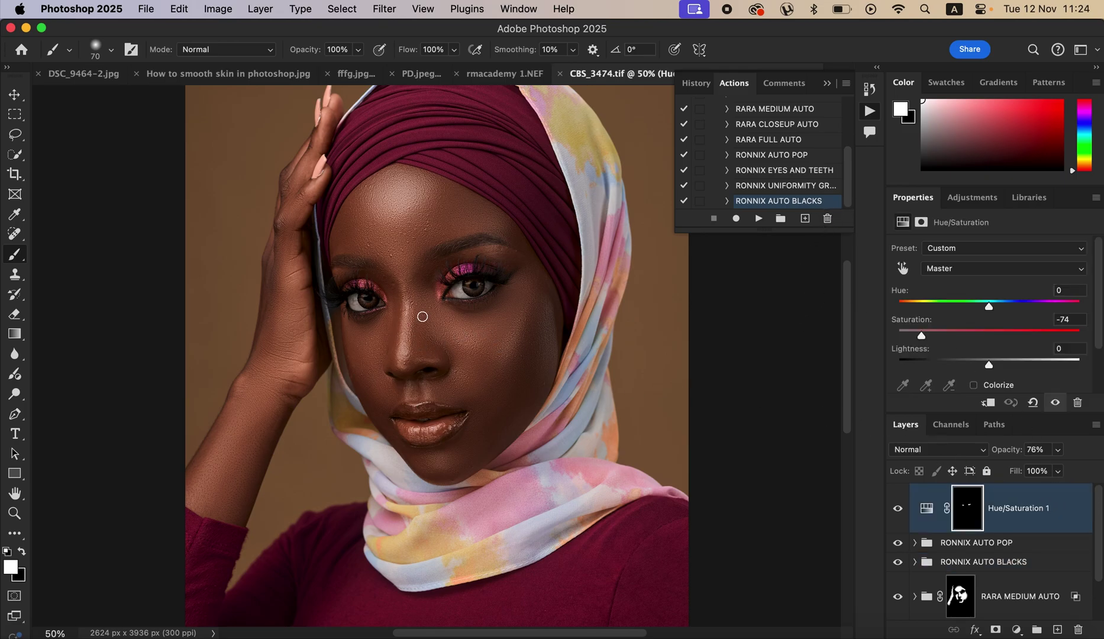
pyautogui.click(798, 190)
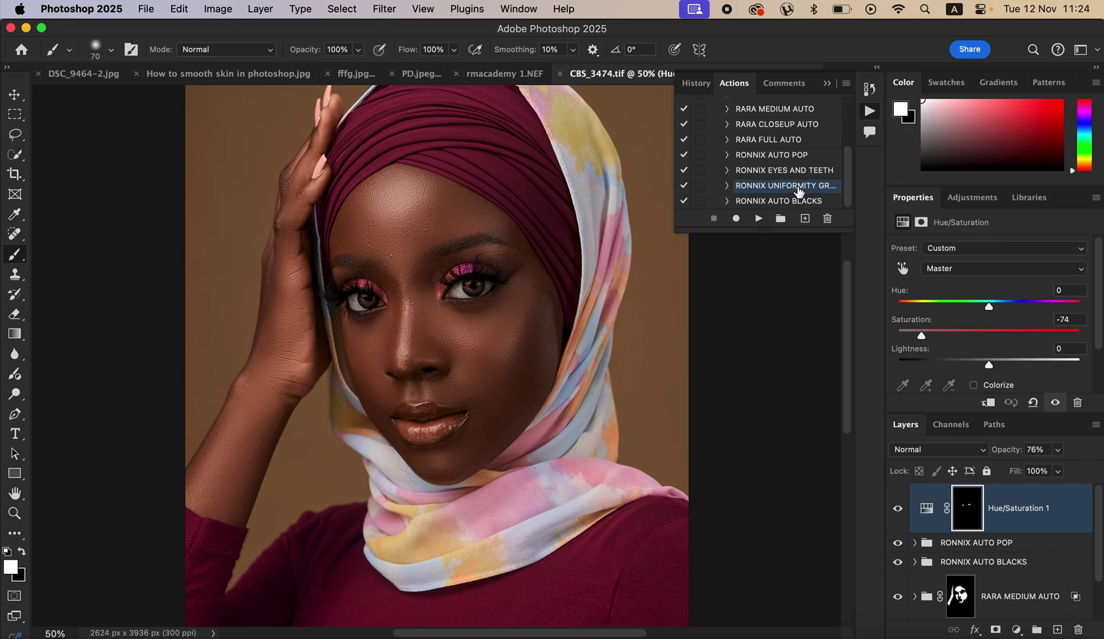
pyautogui.click(758, 219)
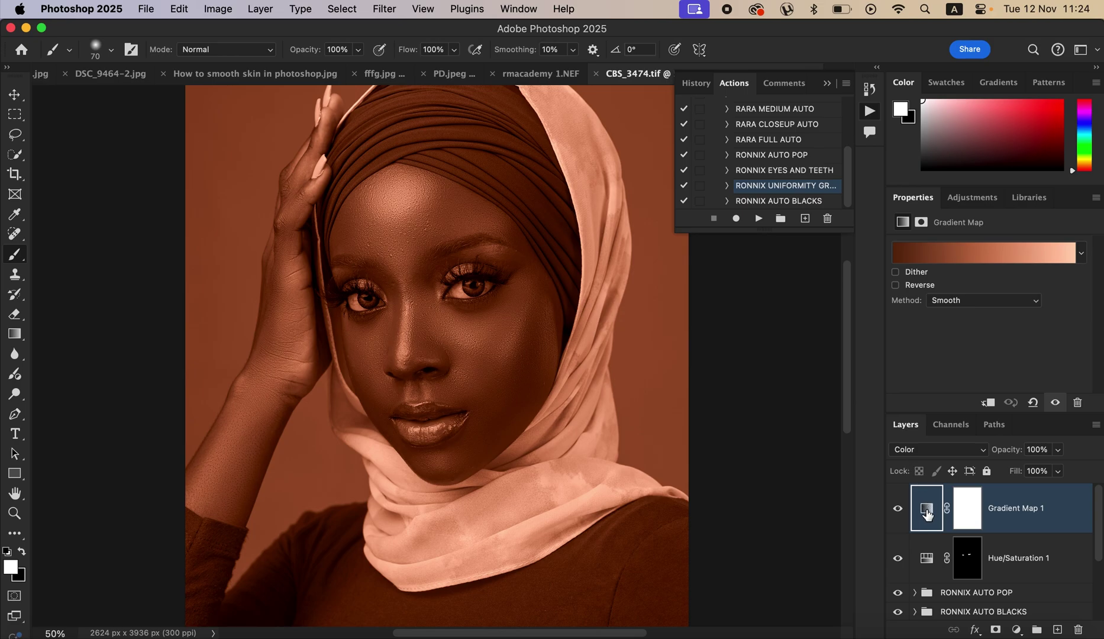
pyautogui.click(898, 508)
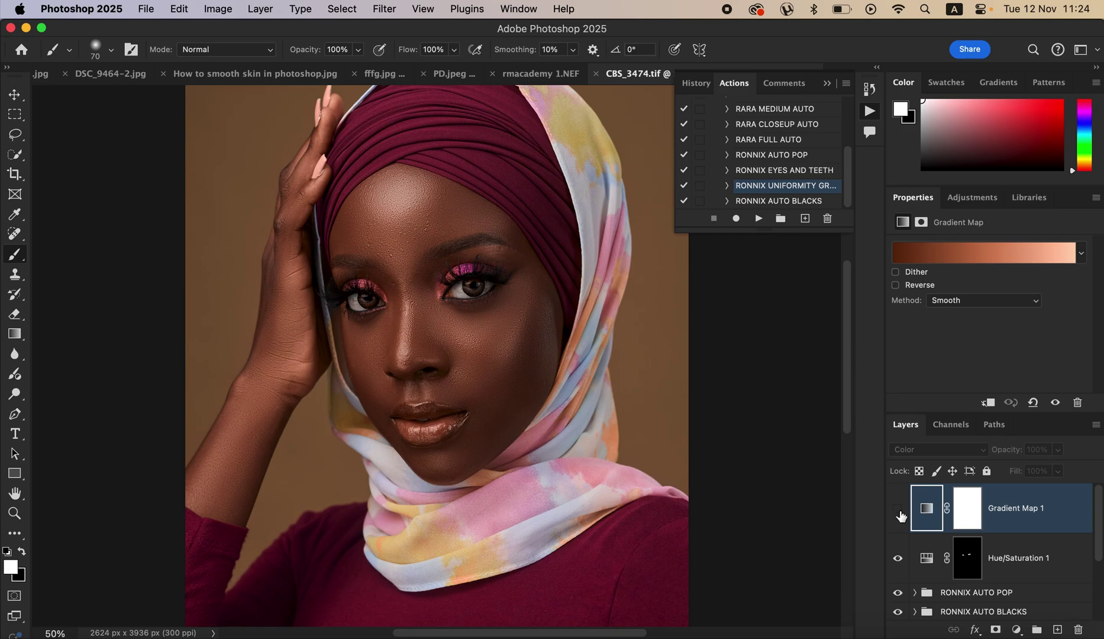
# Step: Set the gradient's left stop to a dark skin tone sampled from the face
pyautogui.click(970, 252)
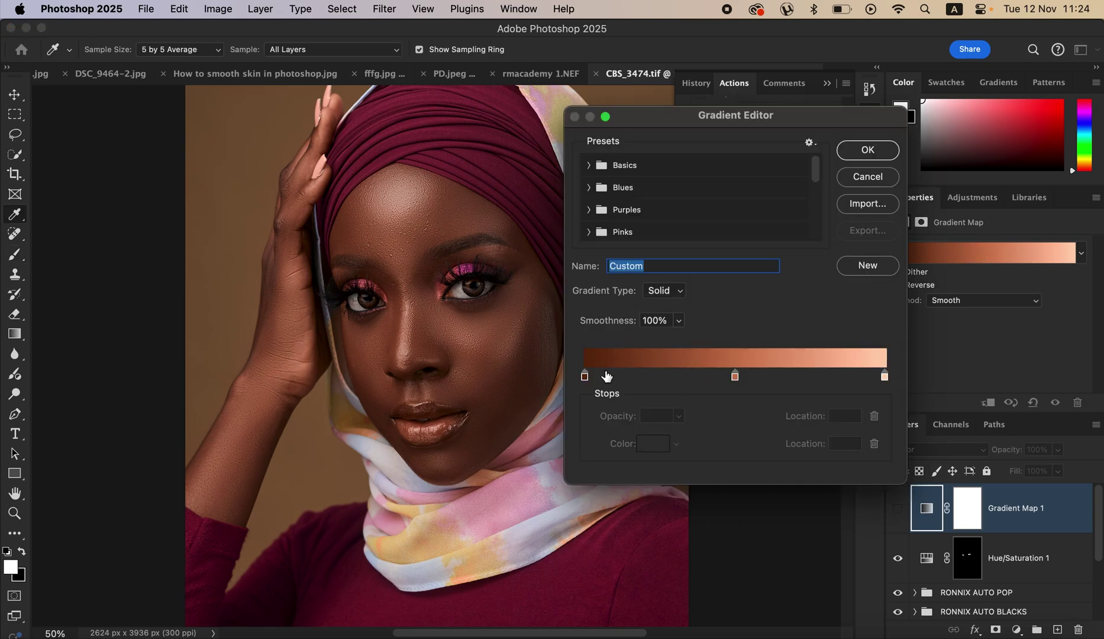
pyautogui.click(587, 378)
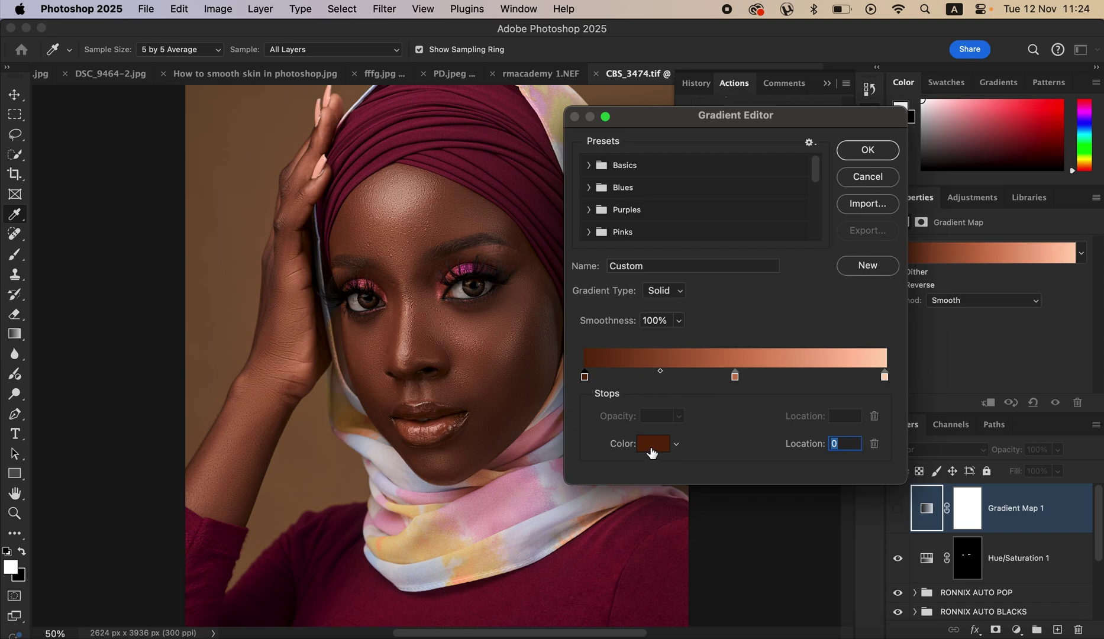
pyautogui.click(654, 444)
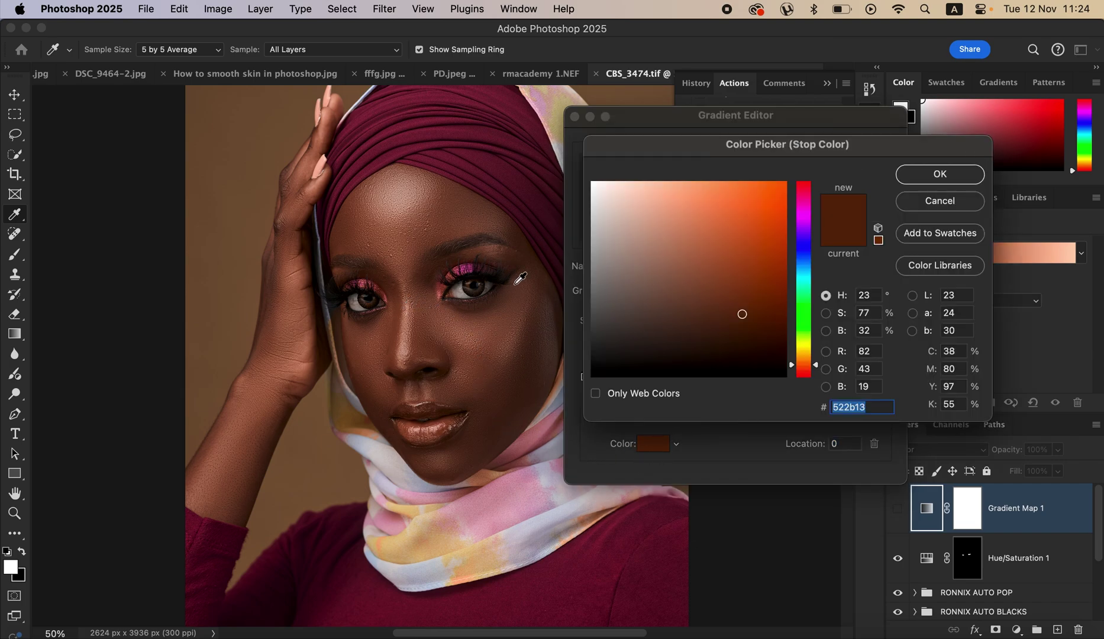
pyautogui.click(378, 276)
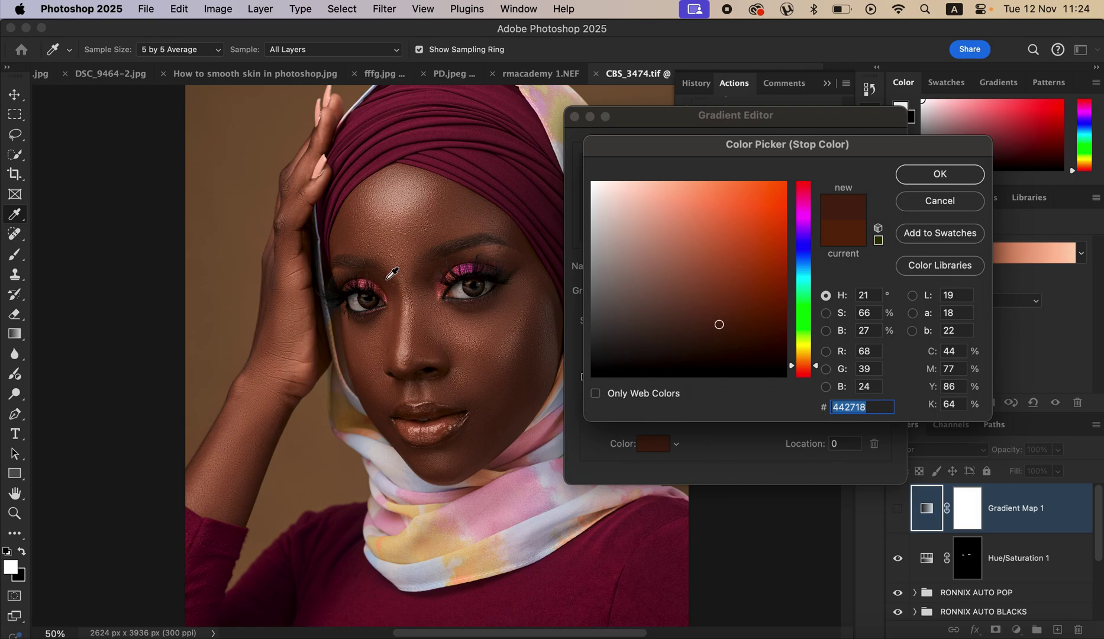
pyautogui.click(934, 173)
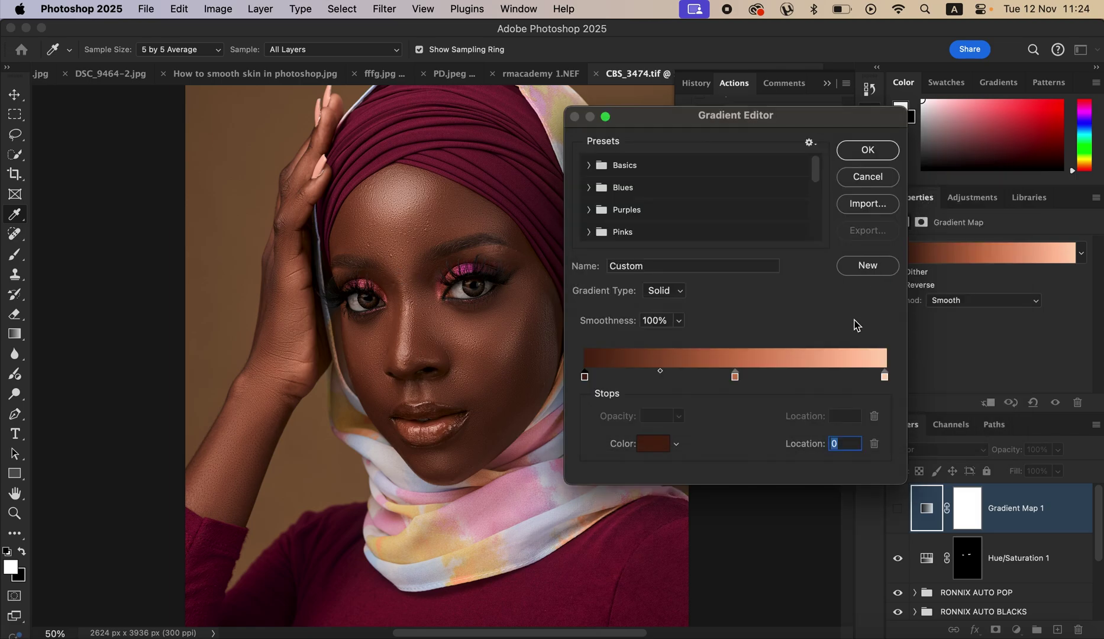
# Step: Set the right stop to the light skin colour ab8672 sampled from the face
pyautogui.click(885, 377)
pyautogui.click(653, 443)
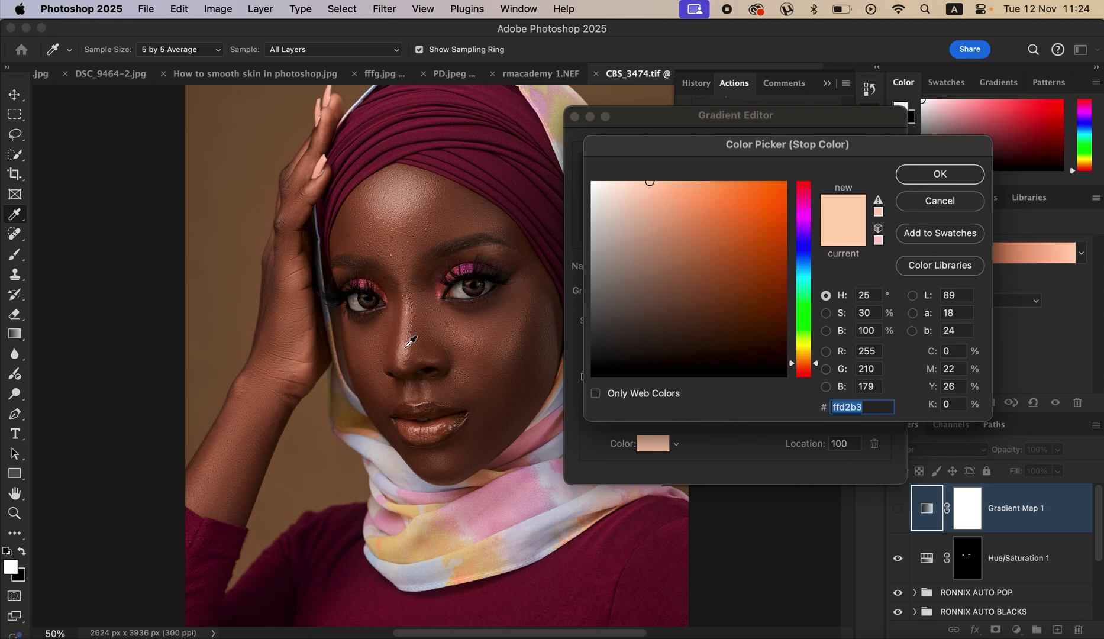
pyautogui.click(411, 342)
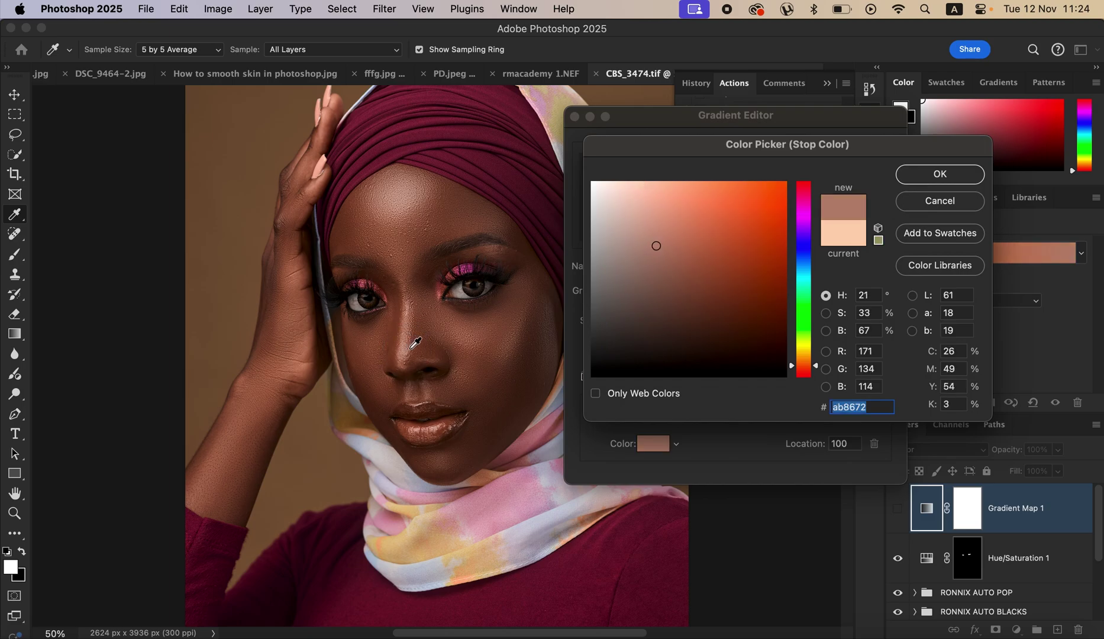
pyautogui.click(940, 175)
# Step: Add a 50% middle stop in forehead brown 6f452e and accept the gradient
pyautogui.click(735, 377)
pyautogui.click(655, 451)
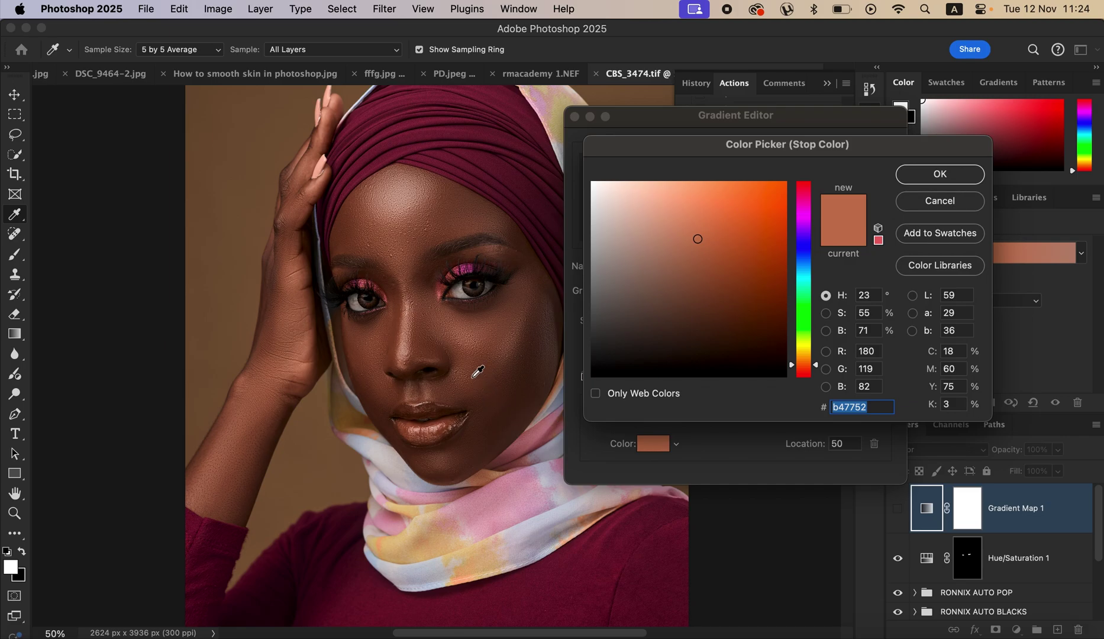
pyautogui.click(360, 232)
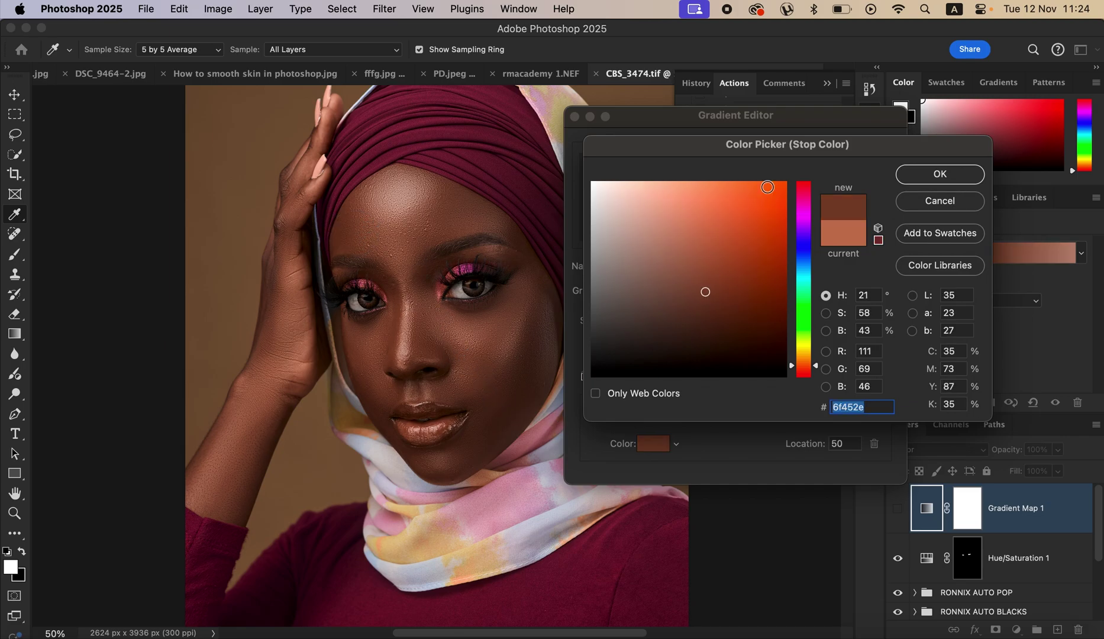
pyautogui.click(943, 176)
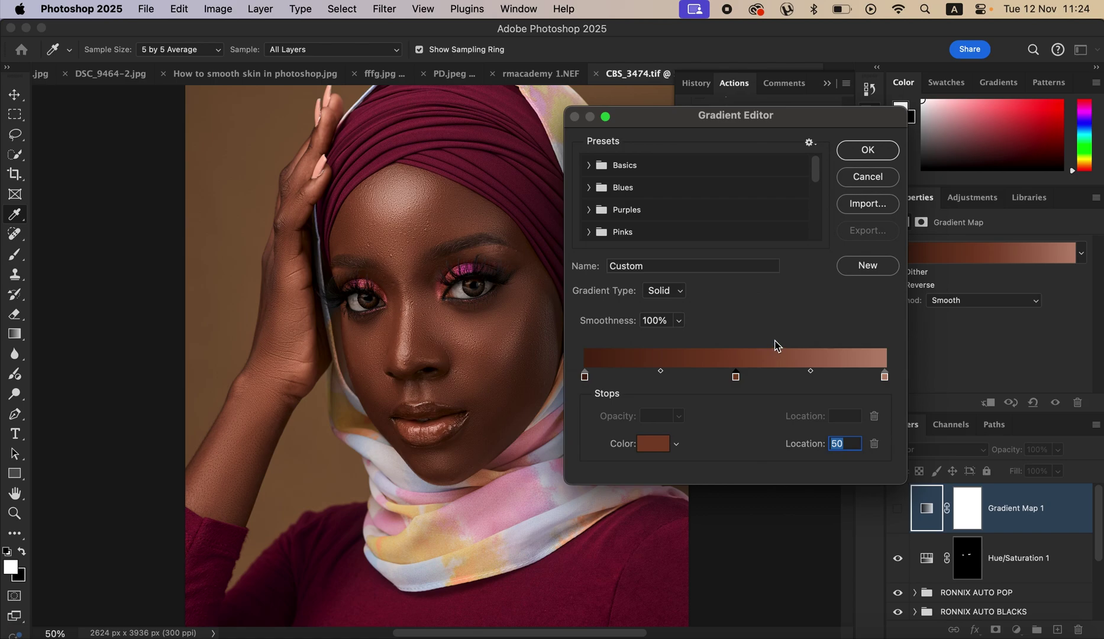
pyautogui.click(868, 151)
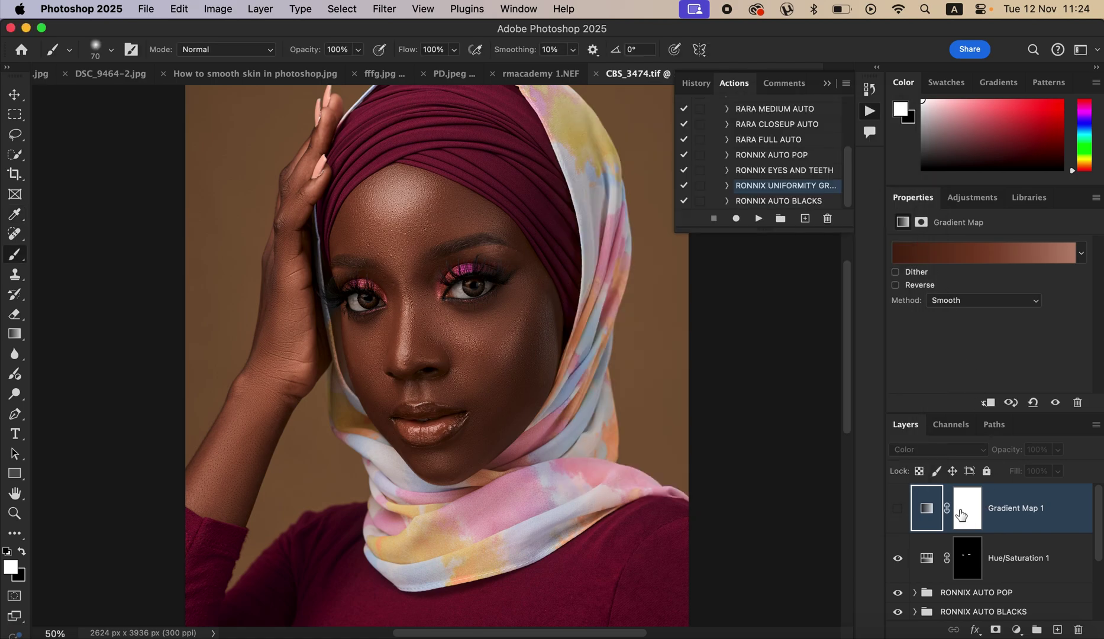
# Step: Invert the Gradient Map's mask to hide it everywhere and turn the layer on
pyautogui.click(963, 514)
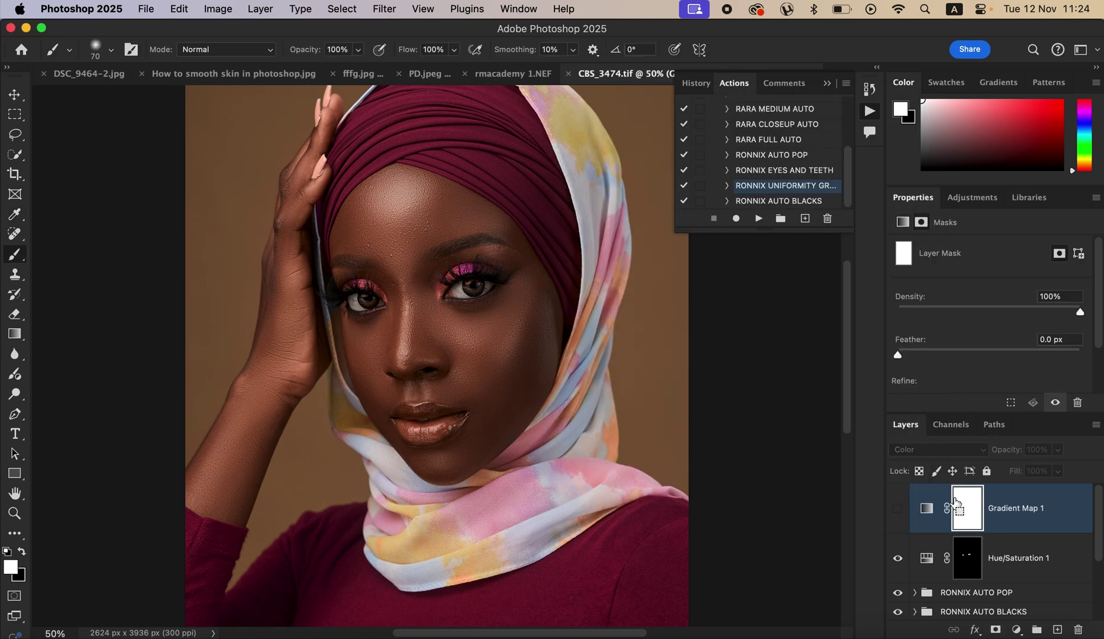
pyautogui.press('super+i')
pyautogui.click(895, 509)
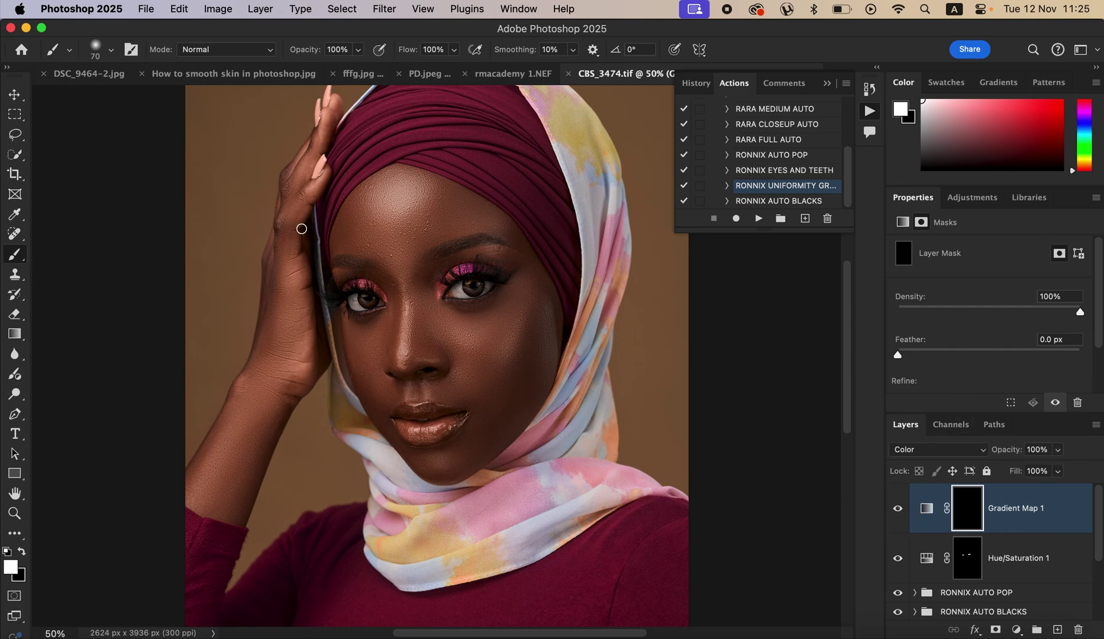
# Step: Paint the skin-tone map onto the forehead, brow, eye corner, cheeks, chin and forearm
pyautogui.press(']')
pyautogui.press(']')
pyautogui.press(']')
pyautogui.press(']')
pyautogui.press(']')
pyautogui.press(']')
pyautogui.press(']')
pyautogui.press(']')
pyautogui.moveTo(395, 225)
pyautogui.mouseDown()
pyautogui.moveTo(394, 202)
pyautogui.moveTo(360, 234)
pyautogui.moveTo(423, 201)
pyautogui.moveTo(456, 217)
pyautogui.moveTo(415, 266)
pyautogui.moveTo(414, 320)
pyautogui.moveTo(375, 352)
pyautogui.moveTo(476, 320)
pyautogui.moveTo(509, 327)
pyautogui.moveTo(503, 352)
pyautogui.moveTo(525, 365)
pyautogui.moveTo(538, 330)
pyautogui.moveTo(525, 323)
pyautogui.moveTo(468, 377)
pyautogui.moveTo(419, 382)
pyautogui.moveTo(483, 431)
pyautogui.moveTo(439, 461)
pyautogui.moveTo(476, 444)
pyautogui.moveTo(406, 451)
pyautogui.moveTo(371, 342)
pyautogui.moveTo(406, 316)
pyautogui.moveTo(369, 212)
pyautogui.moveTo(469, 198)
pyautogui.mouseUp()
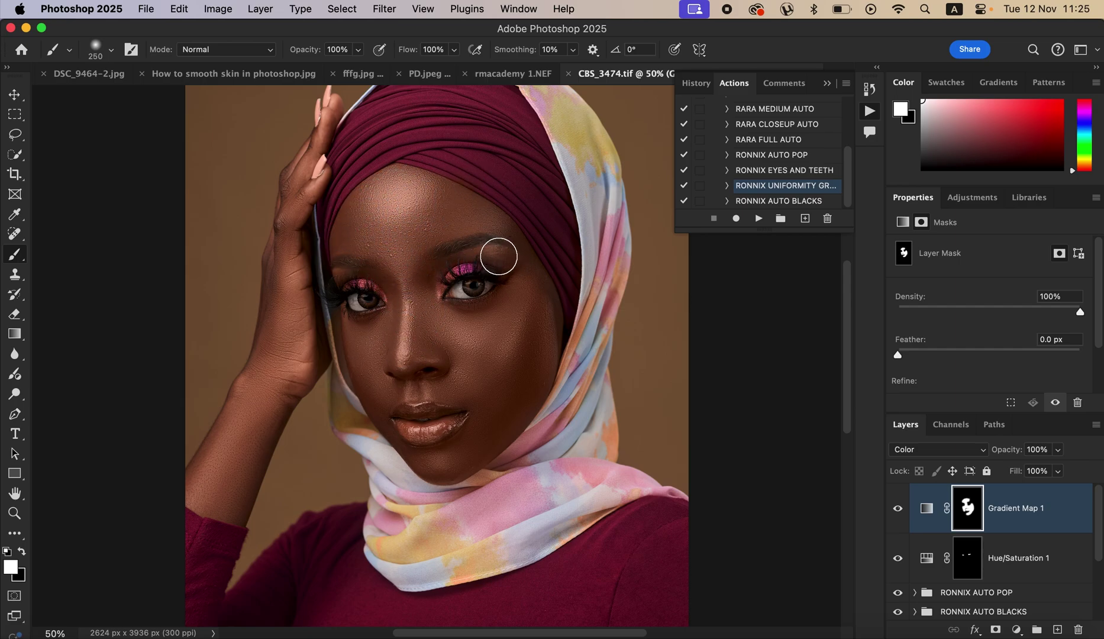
pyautogui.press('[')
pyautogui.press('[')
pyautogui.press('[')
pyautogui.press('[')
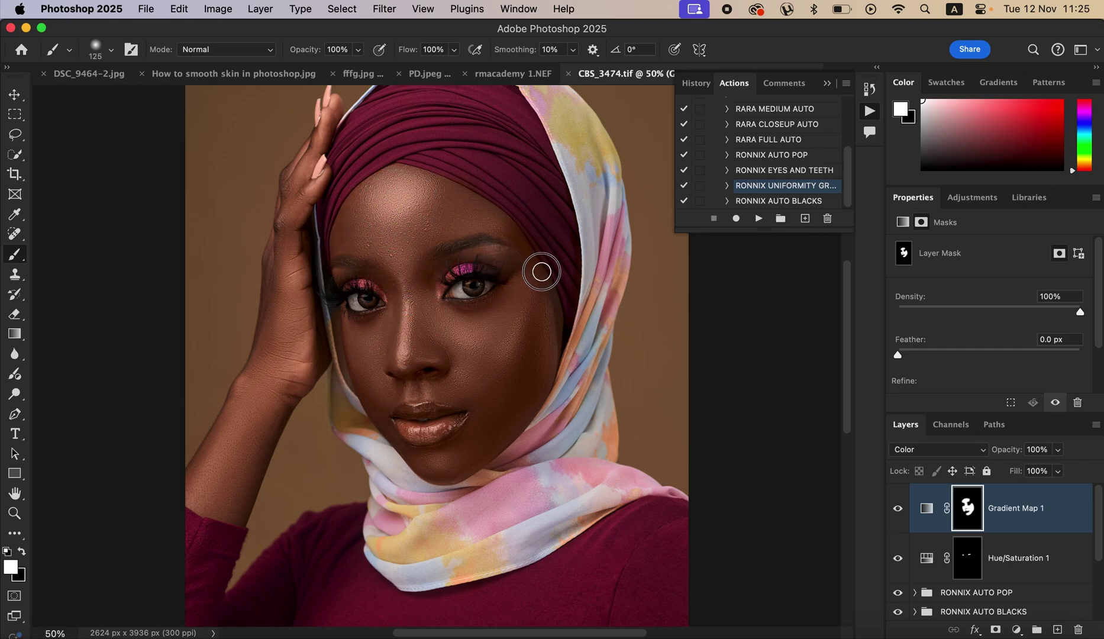
pyautogui.moveTo(543, 365)
pyautogui.mouseDown()
pyautogui.moveTo(535, 394)
pyautogui.moveTo(459, 463)
pyautogui.moveTo(356, 376)
pyautogui.mouseUp()
pyautogui.press(']')
pyautogui.press(']')
pyautogui.press(']')
pyautogui.moveTo(253, 410)
pyautogui.mouseDown()
pyautogui.moveTo(207, 488)
pyautogui.moveTo(216, 499)
pyautogui.moveTo(236, 503)
pyautogui.moveTo(250, 394)
pyautogui.moveTo(277, 359)
pyautogui.moveTo(290, 224)
pyautogui.moveTo(321, 134)
pyautogui.moveTo(283, 262)
pyautogui.moveTo(279, 253)
pyautogui.moveTo(309, 374)
pyautogui.moveTo(234, 494)
pyautogui.mouseUp()
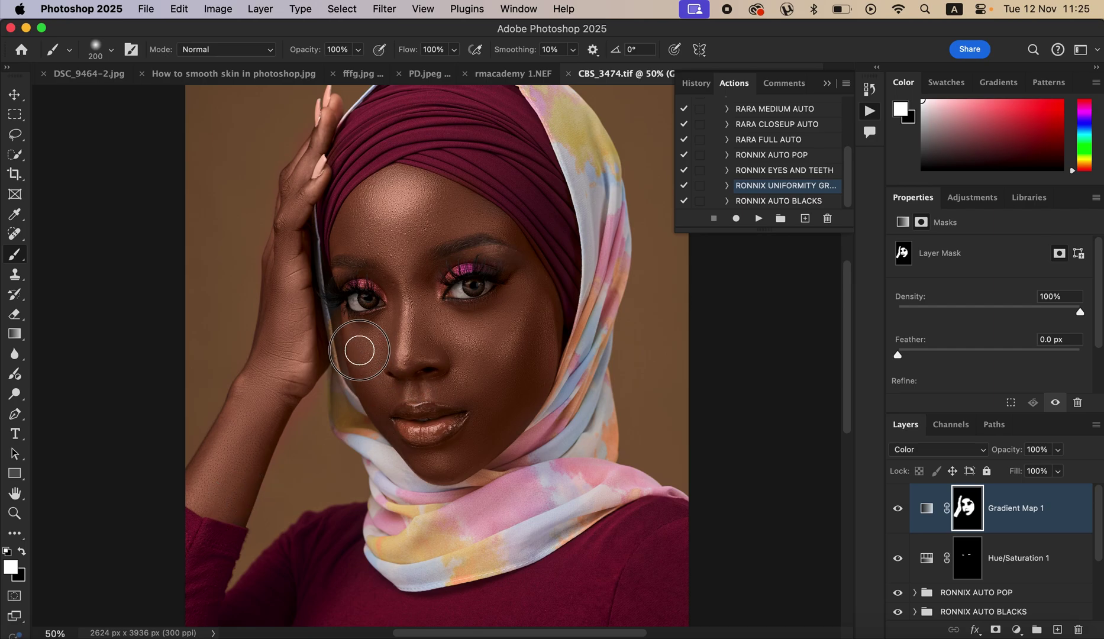
pyautogui.moveTo(372, 234)
pyautogui.mouseDown()
pyautogui.moveTo(400, 217)
pyautogui.moveTo(466, 229)
pyautogui.mouseUp()
pyautogui.press('[')
pyautogui.press('[')
pyautogui.press('[')
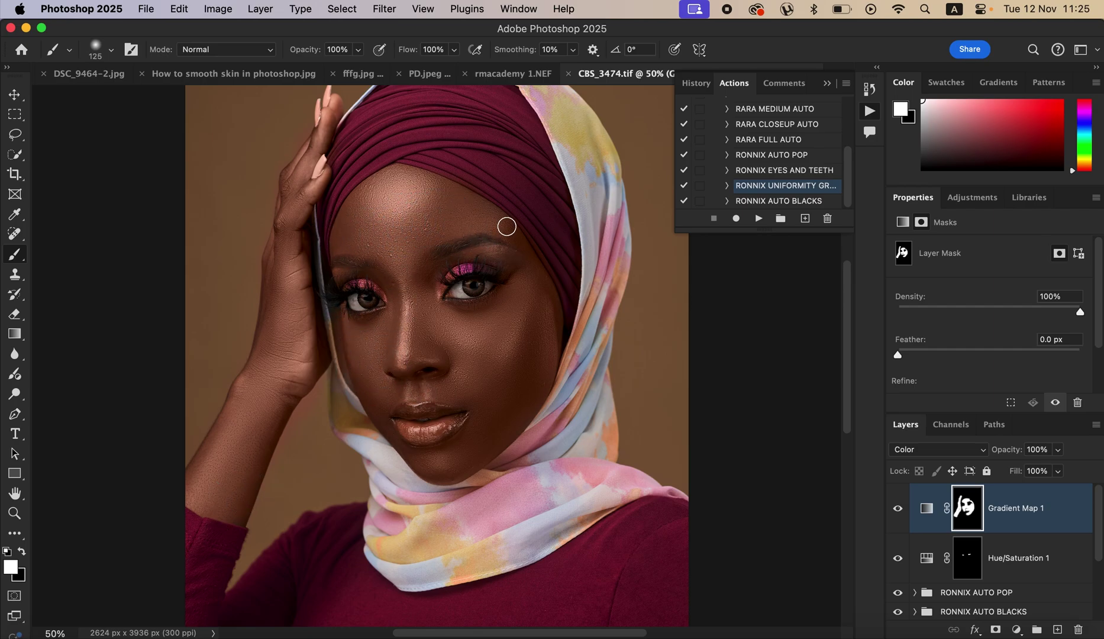
pyautogui.click(512, 258)
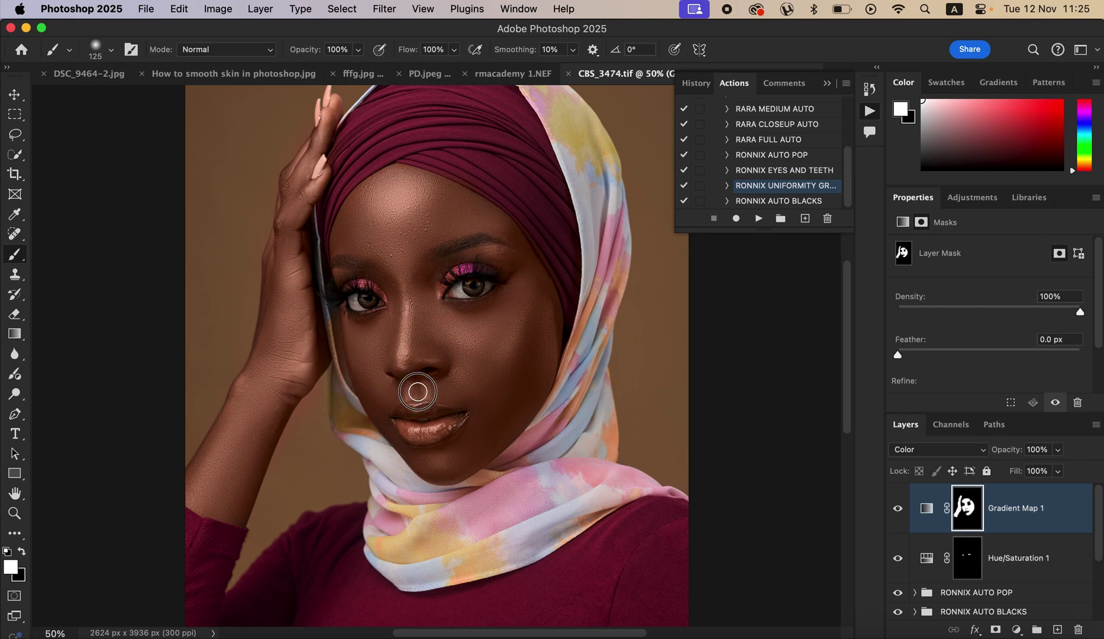
pyautogui.click(485, 388)
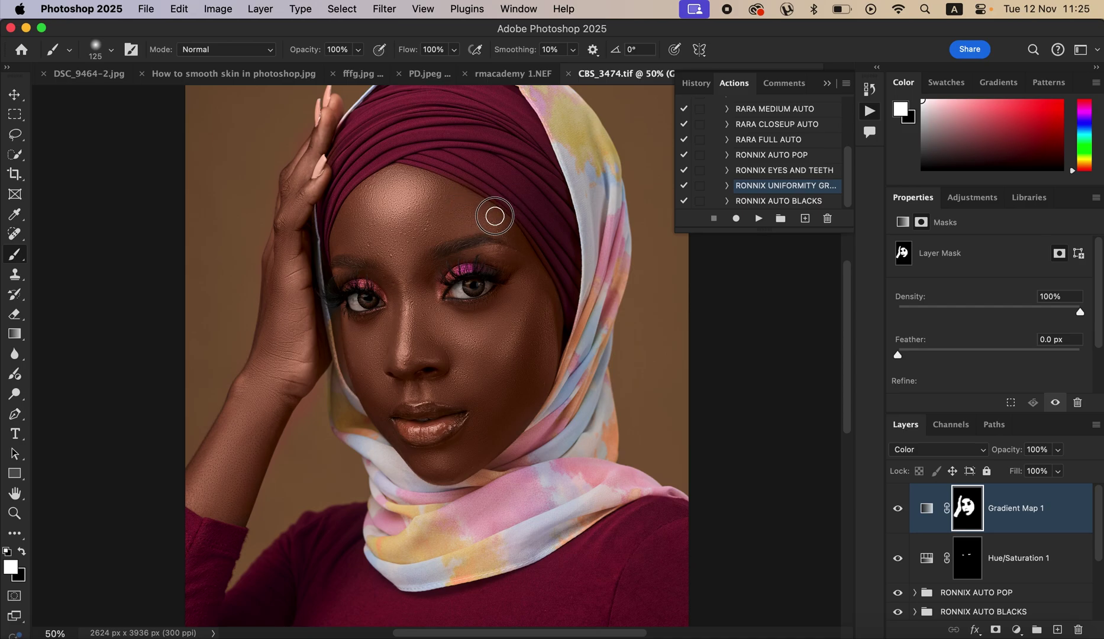
pyautogui.click(385, 194)
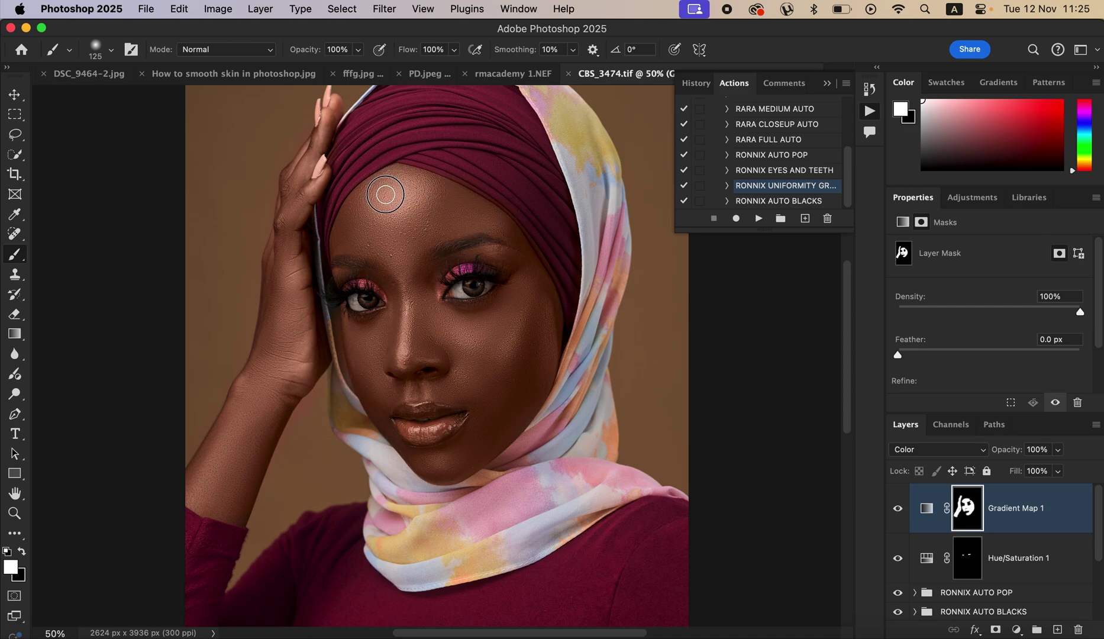
# Step: Paint black to remove the effect from the headwrap edge and neck
pyautogui.click(22, 552)
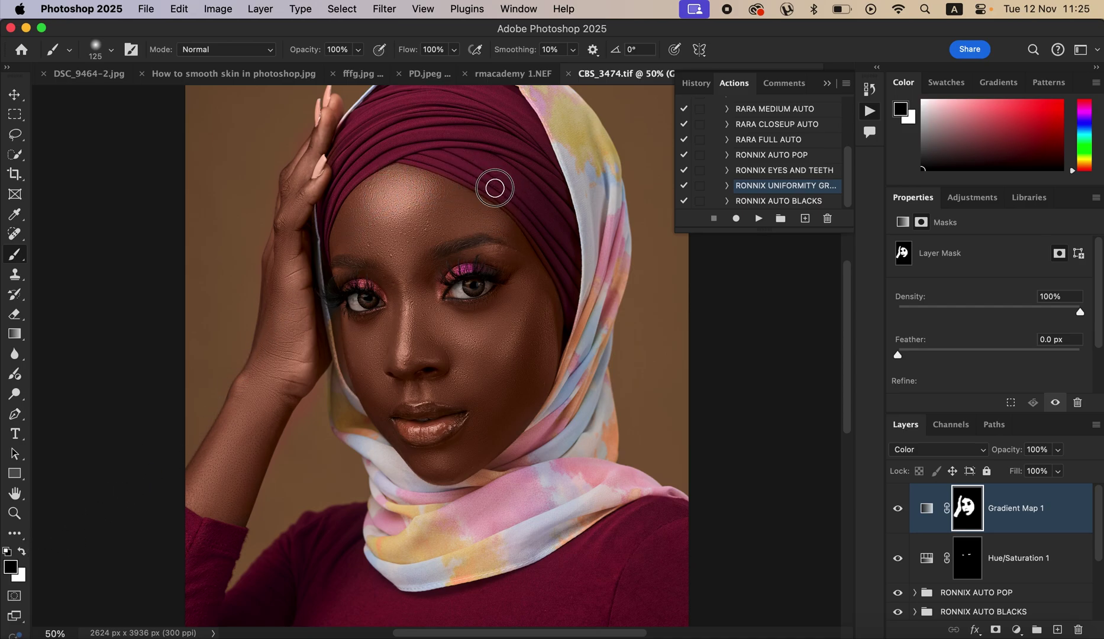
pyautogui.click(560, 243)
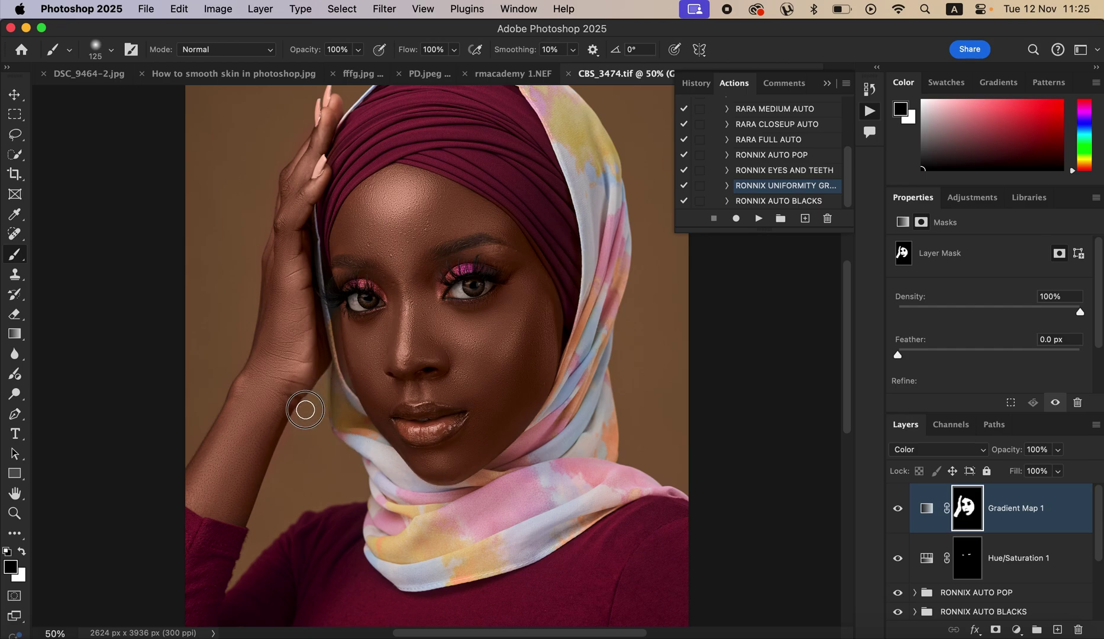
pyautogui.click(272, 490)
# Step: Fit the photo in view and lower Gradient Map 1's opacity to 54%
pyautogui.press('super+minus')
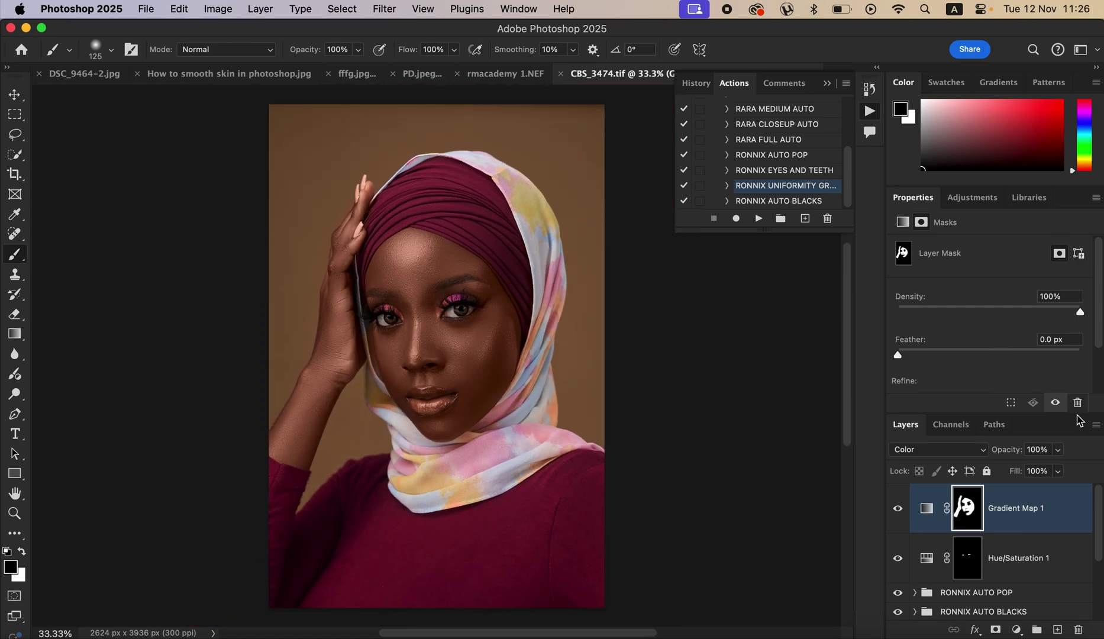
pyautogui.click(897, 515)
pyautogui.click(1057, 449)
pyautogui.moveTo(1061, 467); pyautogui.dragTo(1028, 475)
pyautogui.click(898, 526)
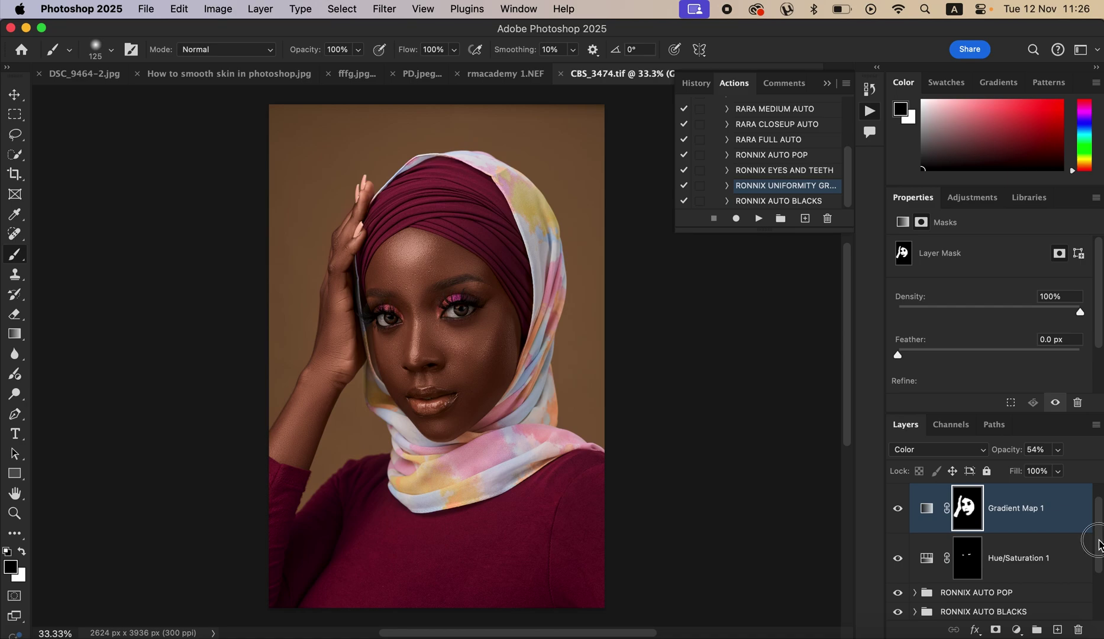
pyautogui.scroll(-2, 1099, 550)
pyautogui.scroll(-2, 1101, 565)
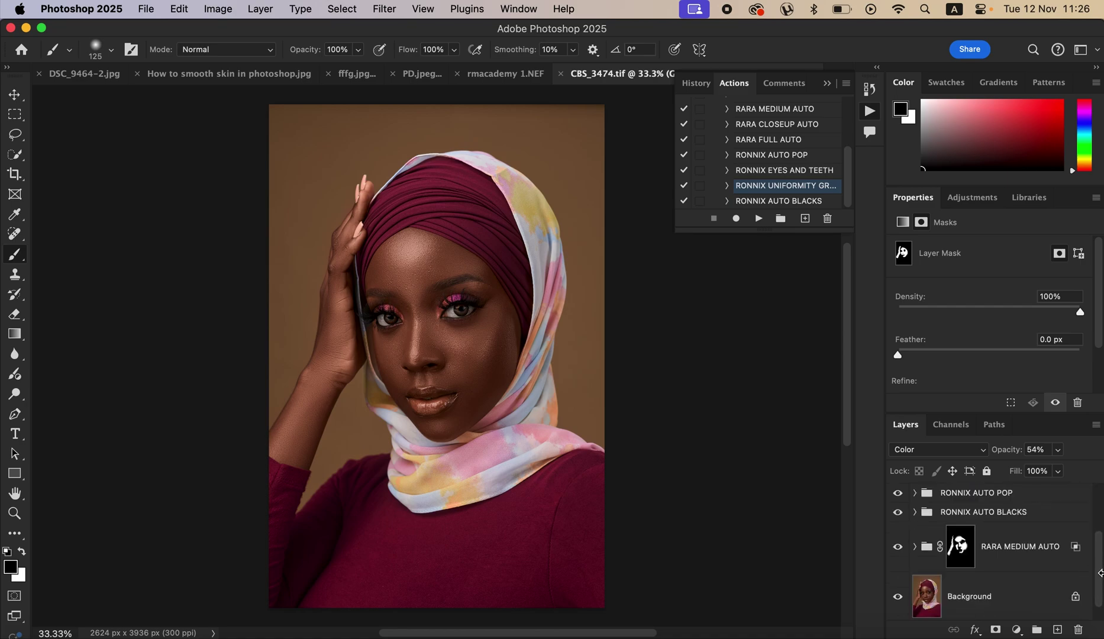
pyautogui.scroll(-1, 1083, 592)
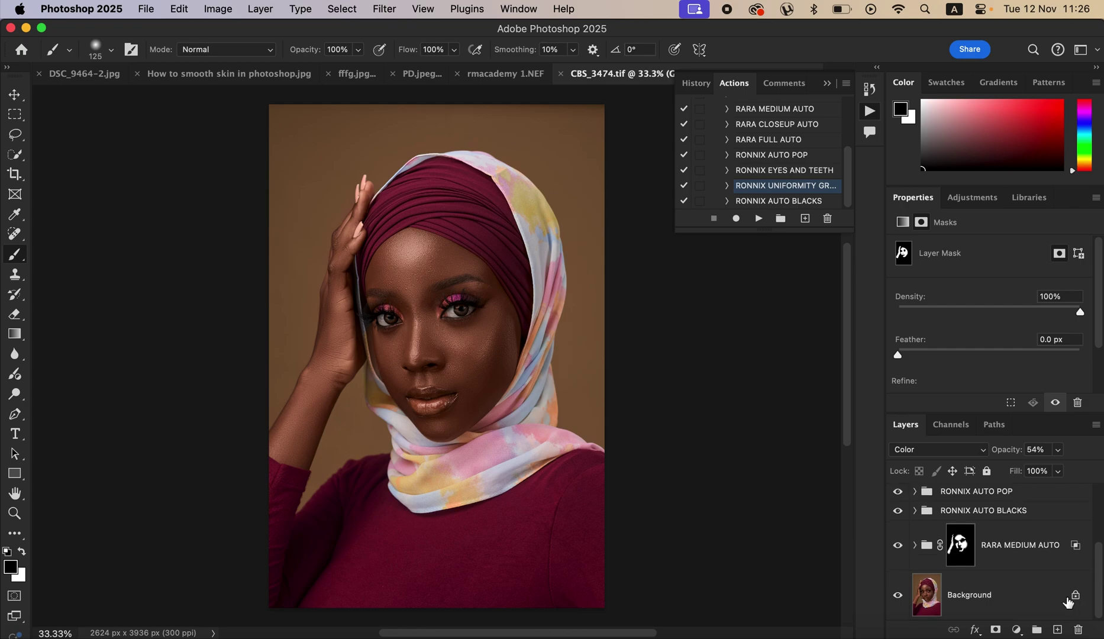
pyautogui.keyDown('alt'); pyautogui.click(897, 597); pyautogui.keyUp('alt')
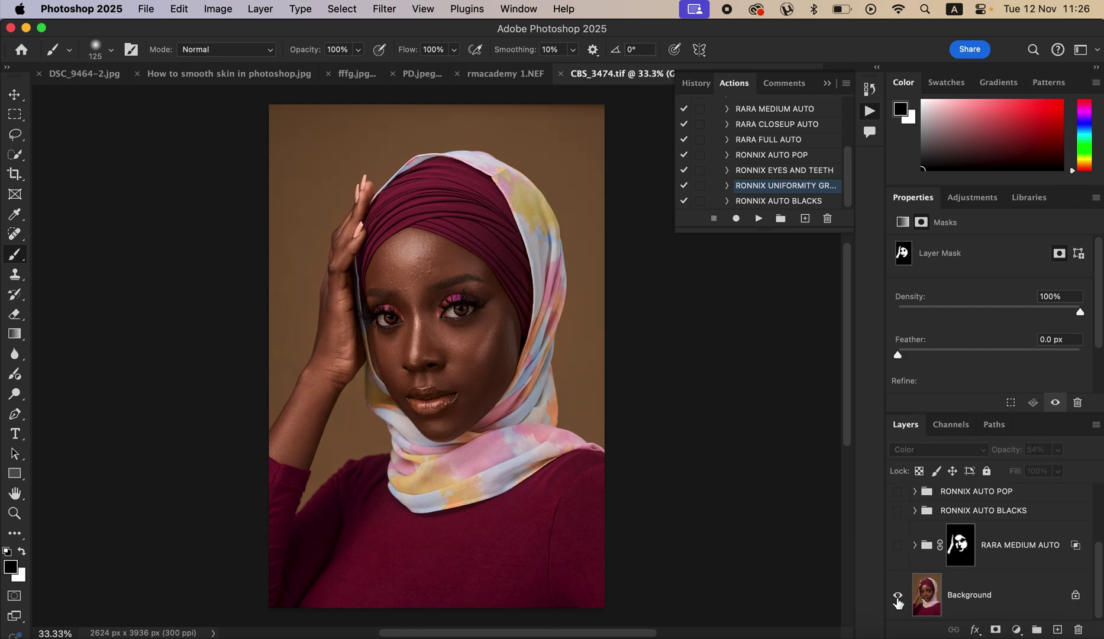
pyautogui.keyDown('alt'); pyautogui.click(897, 597); pyautogui.keyUp('alt')
pyautogui.keyDown('alt'); pyautogui.click(897, 597); pyautogui.keyUp('alt')
pyautogui.keyDown('alt'); pyautogui.click(898, 602); pyautogui.keyUp('alt')
pyautogui.keyDown('alt'); pyautogui.click(898, 602); pyautogui.keyUp('alt')
pyautogui.keyDown('alt'); pyautogui.click(898, 602); pyautogui.keyUp('alt')
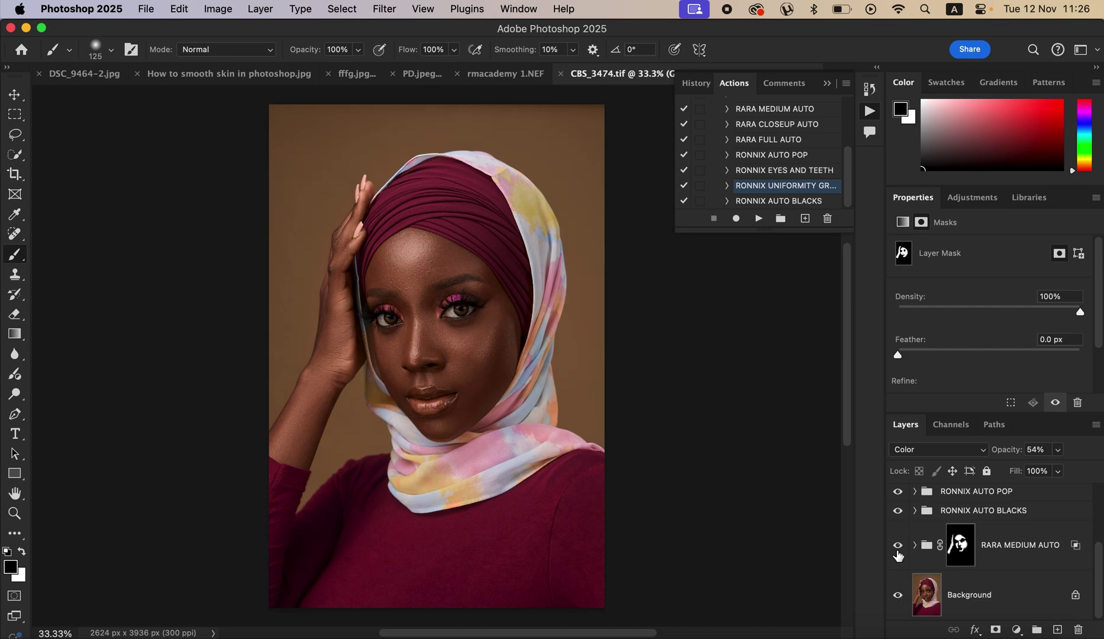